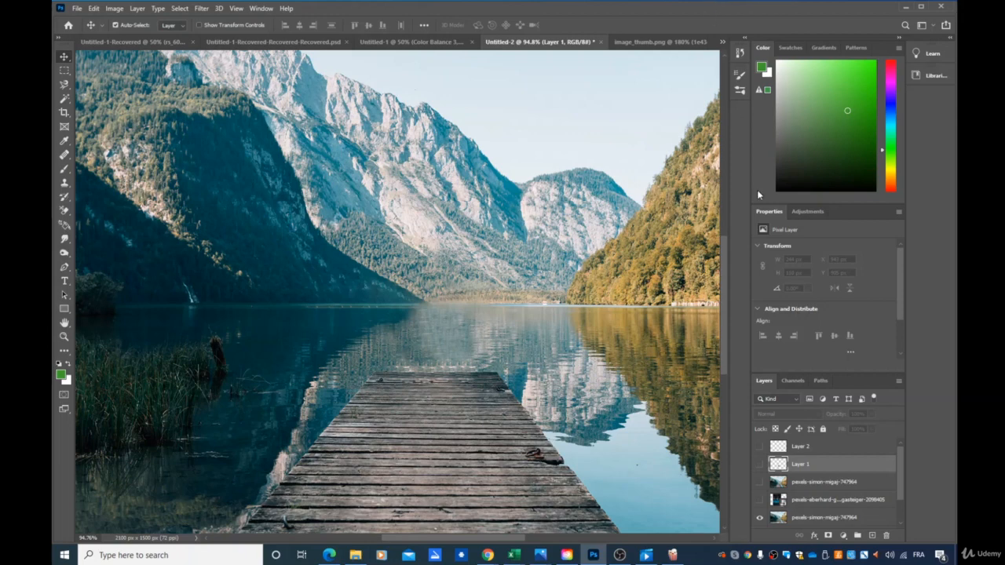
- Set the document zoom to 50% and preview the hidden photo of the red-roofed house over the pier photo
scroll(724, 337, "down", 2)
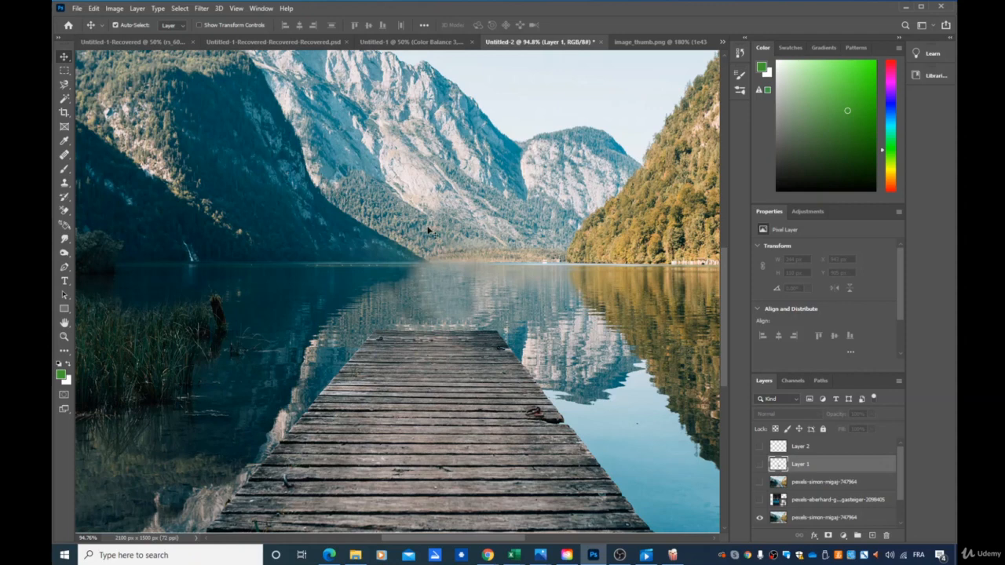
left_click(759, 500)
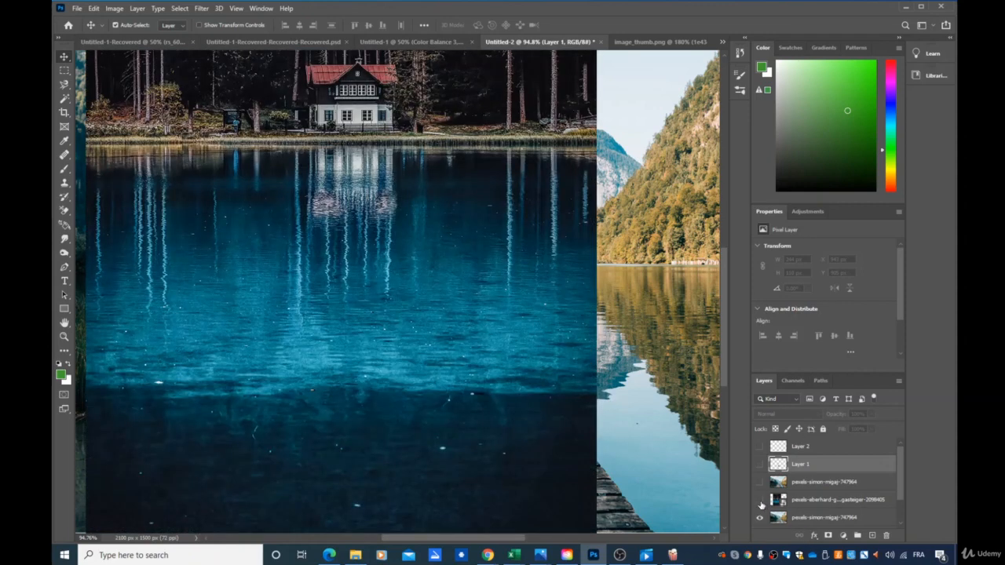
left_click(759, 500)
double_click(88, 538)
left_click(88, 538)
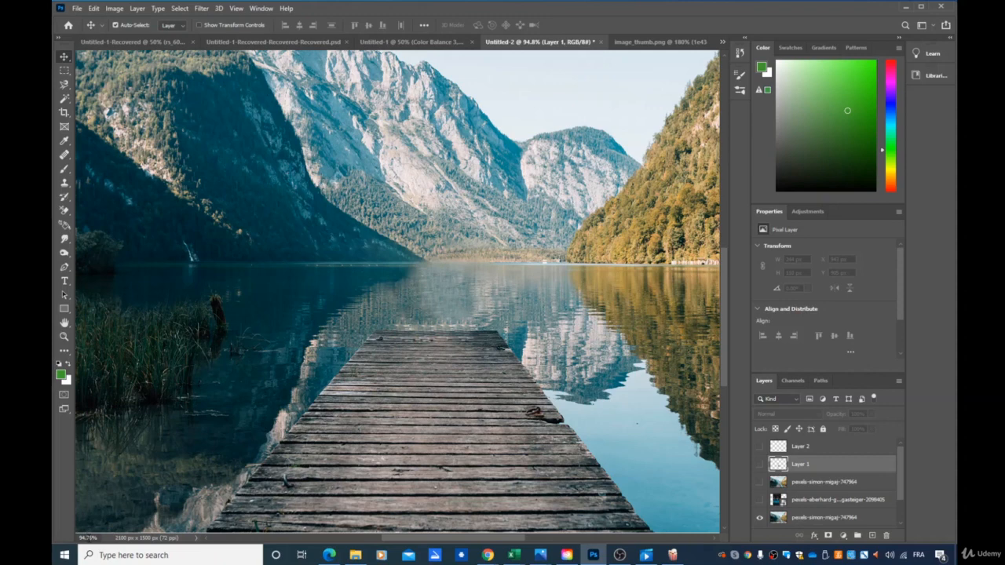
double_click(88, 538)
double_click(88, 538)
type("50")
key("Return")
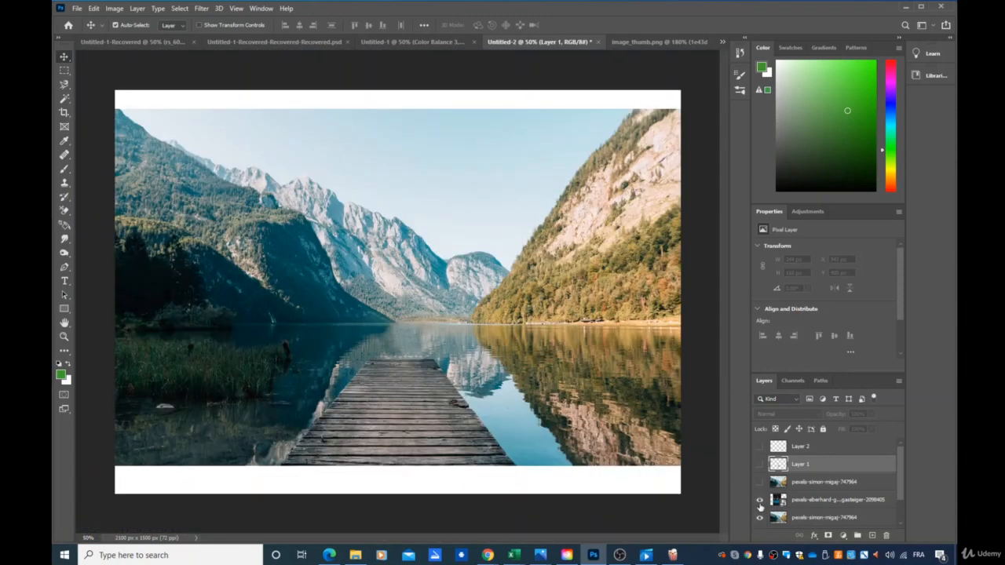
left_click(760, 502)
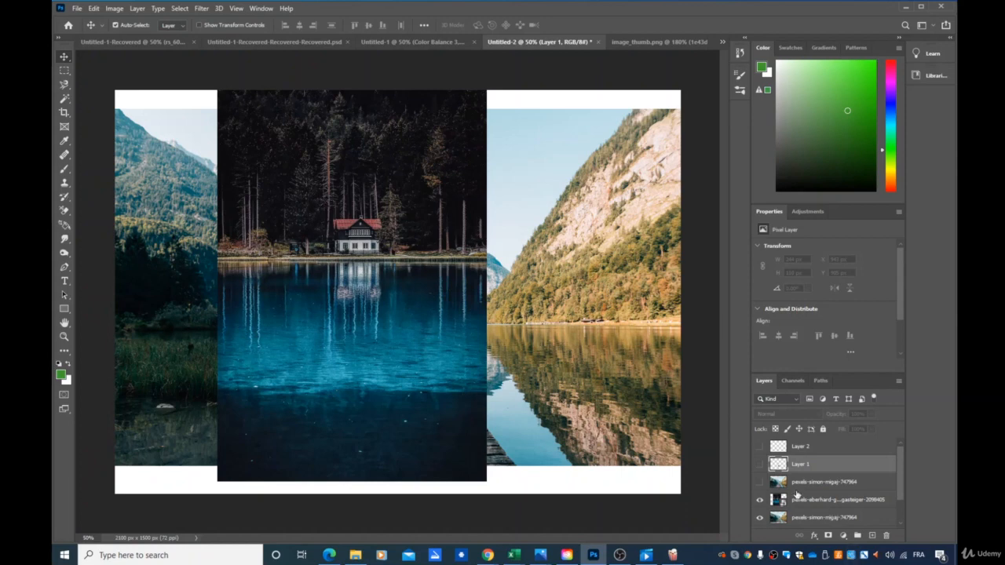
left_click(759, 503)
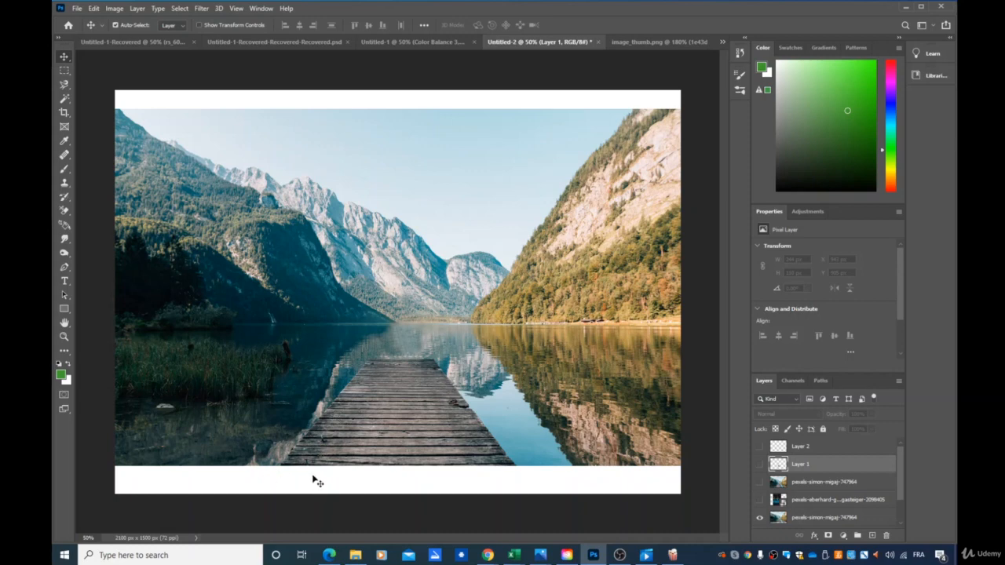
- Trace a selection around the wooden pier with the Magnetic Lasso tool
left_click(68, 88)
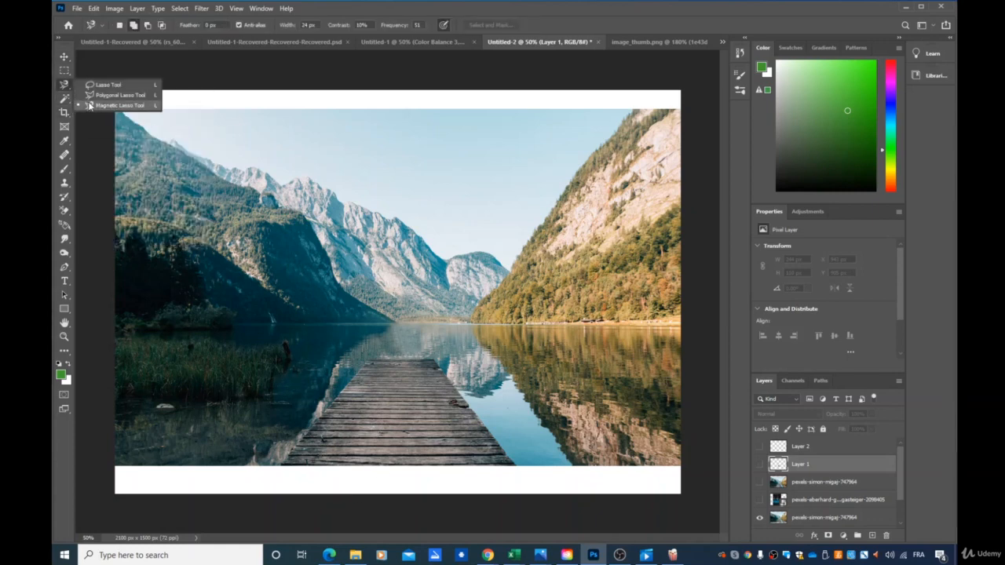
left_click(93, 106)
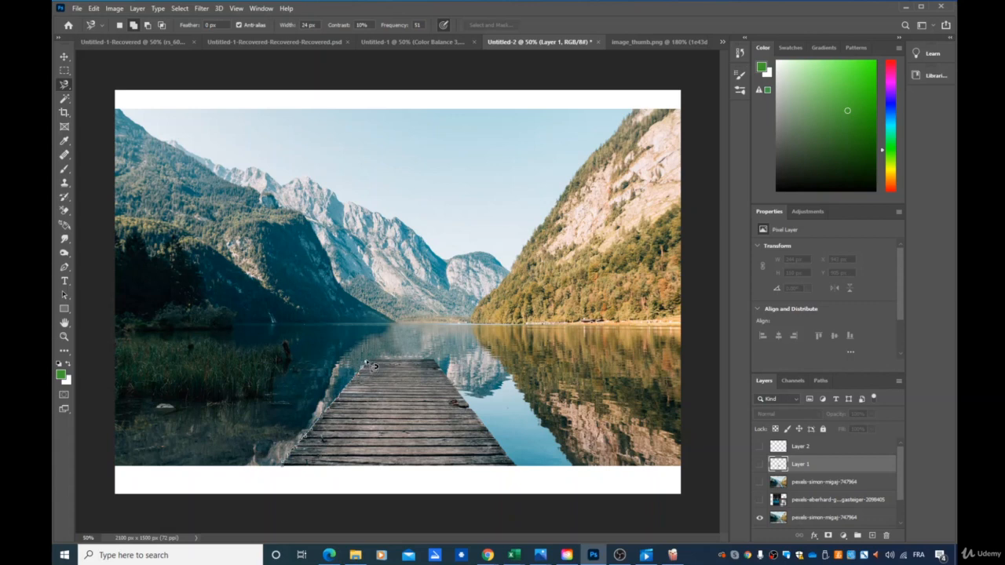
left_click(366, 362)
double_click(521, 471)
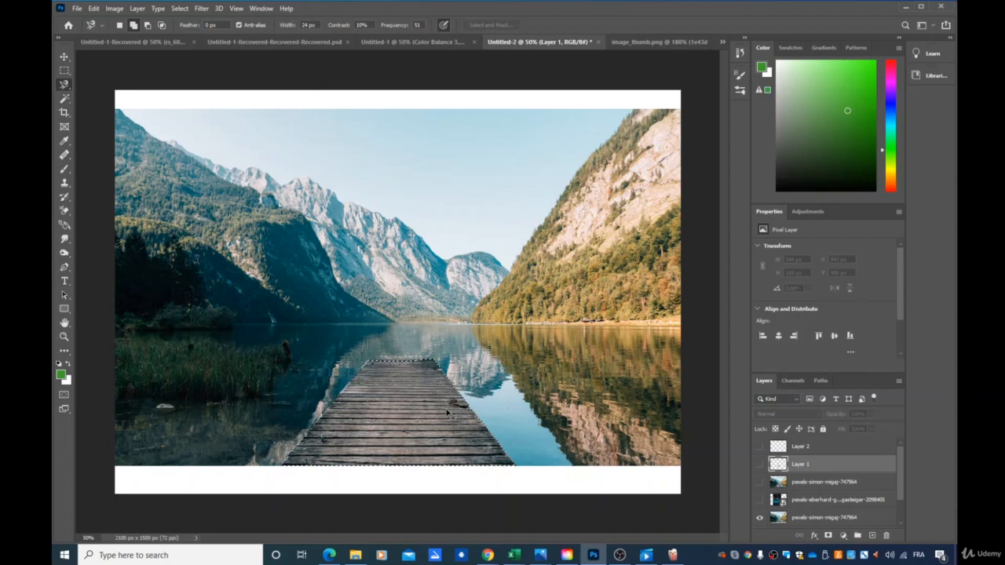
- Try to paste the pier selection as a new layer, and undo the paste
key("ctrl+v")
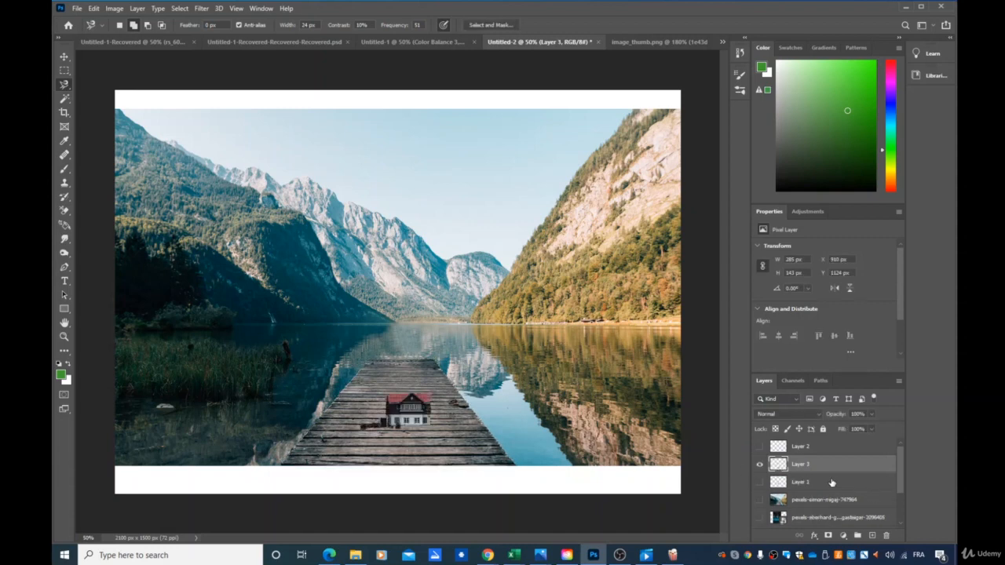
left_click(760, 465)
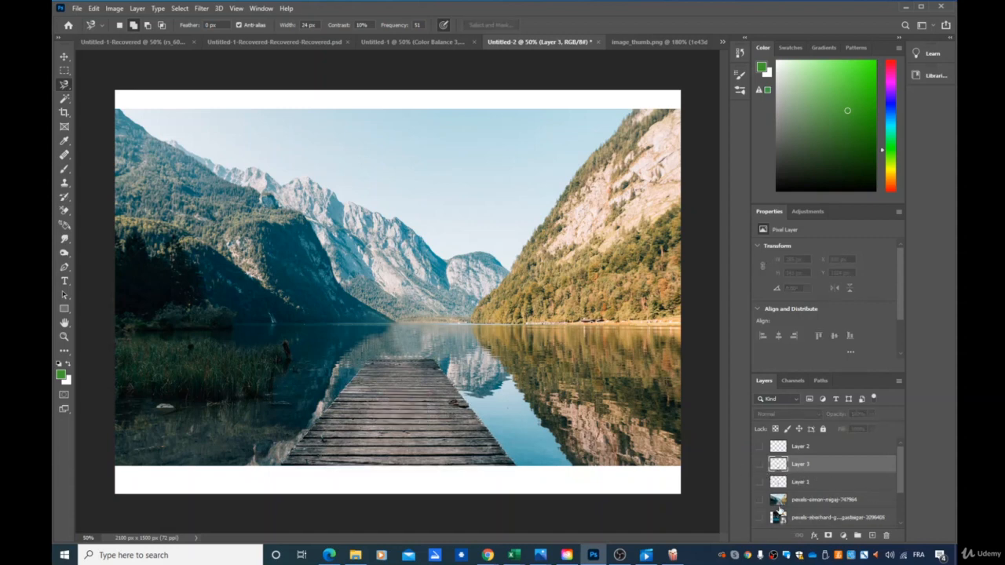
key("ctrl+z")
key("ctrl+z")
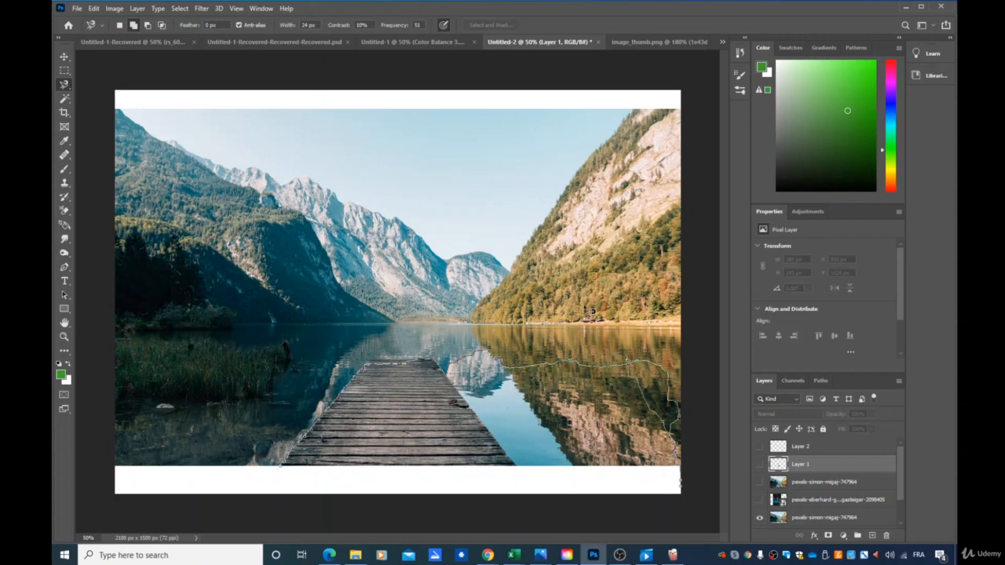
- Close the stray lasso outline over the lake and pier, and deselect it
double_click(559, 311)
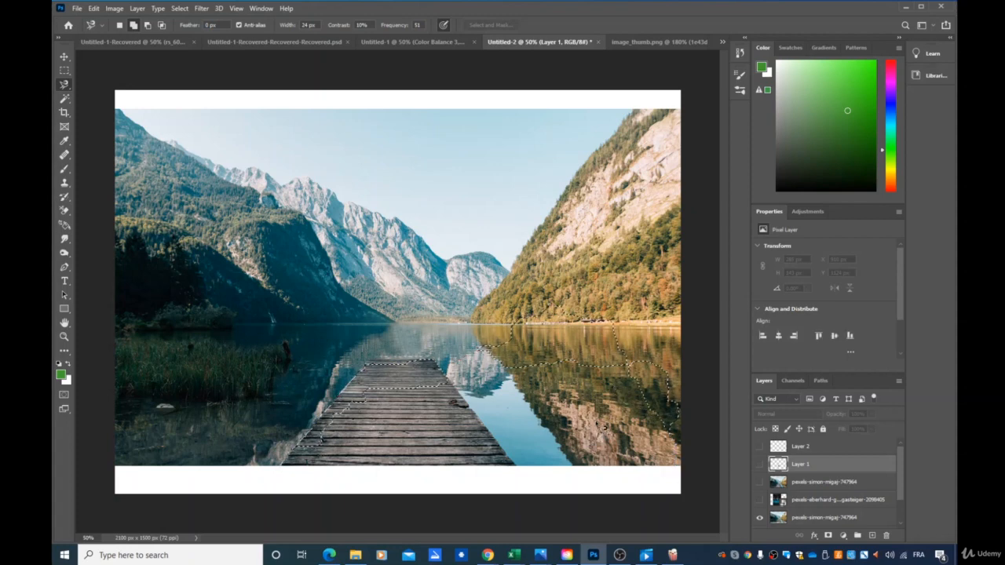
left_click(183, 9)
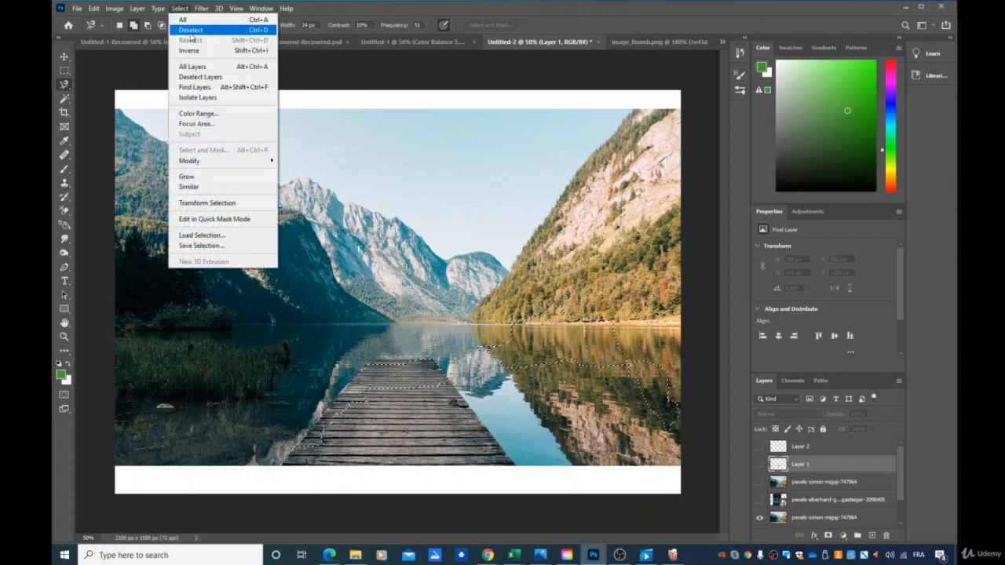
left_click(191, 30)
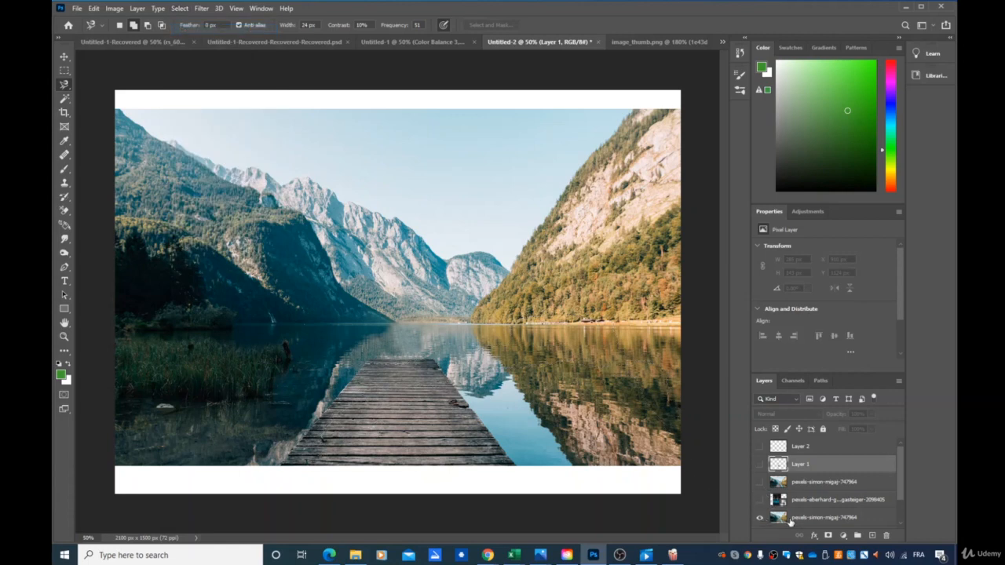
- Select the pier on the visible lake photo layer with the Magnetic Lasso and copy it to a new layer
left_click(791, 520)
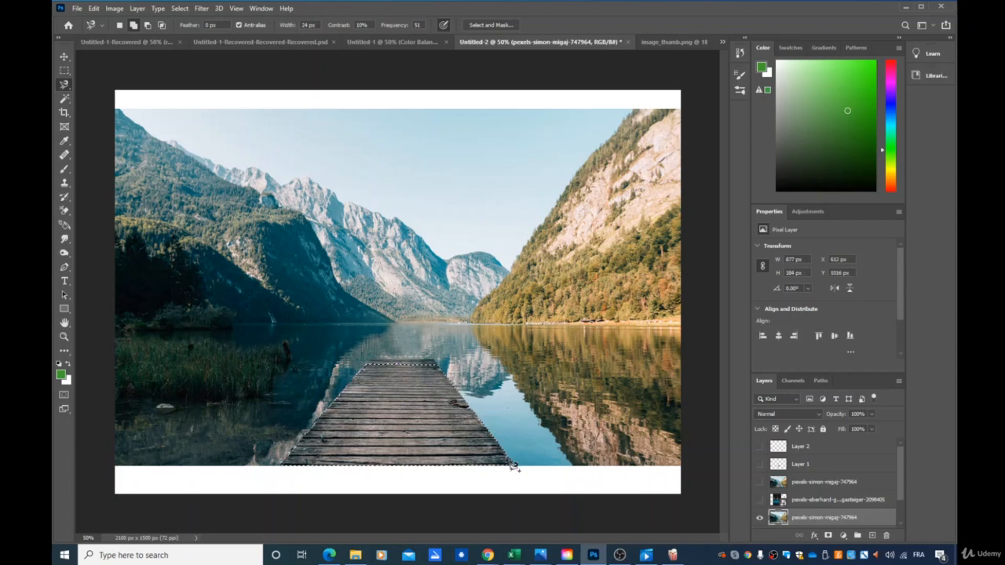
double_click(489, 445)
key("ctrl+j")
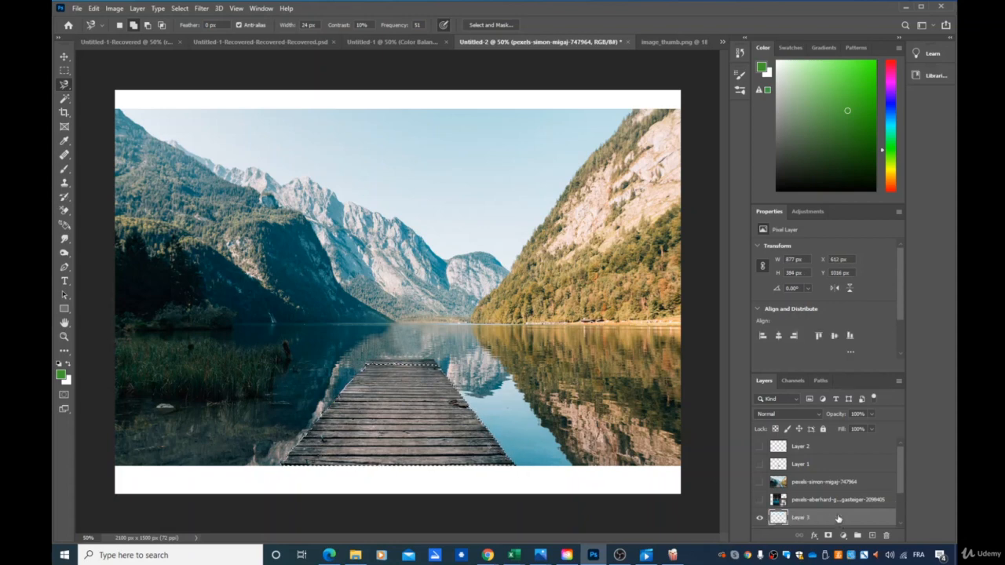
- Check the pier cutout by temporarily hiding the lake photo layer beneath it
scroll(762, 510, "down", 3)
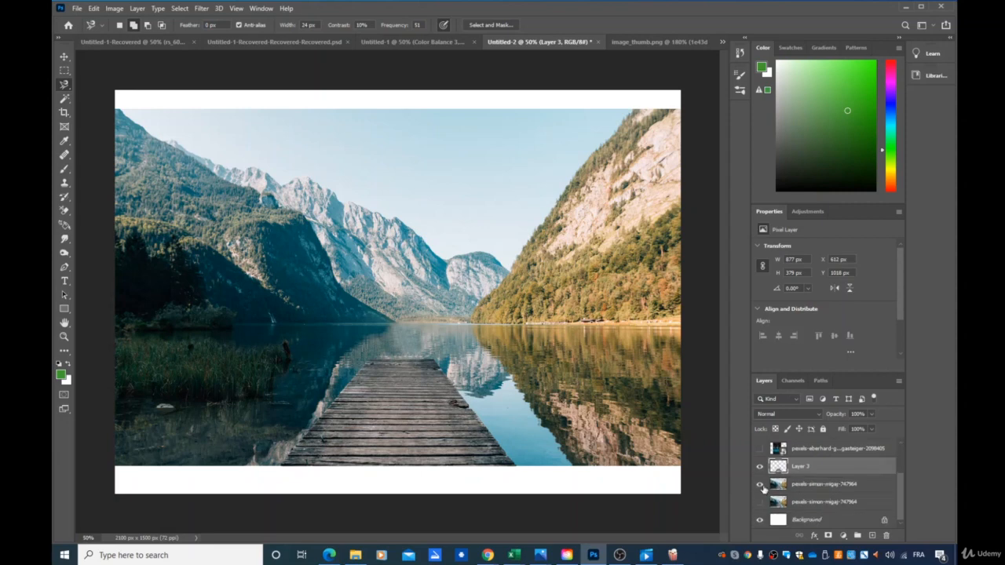
left_click(759, 485)
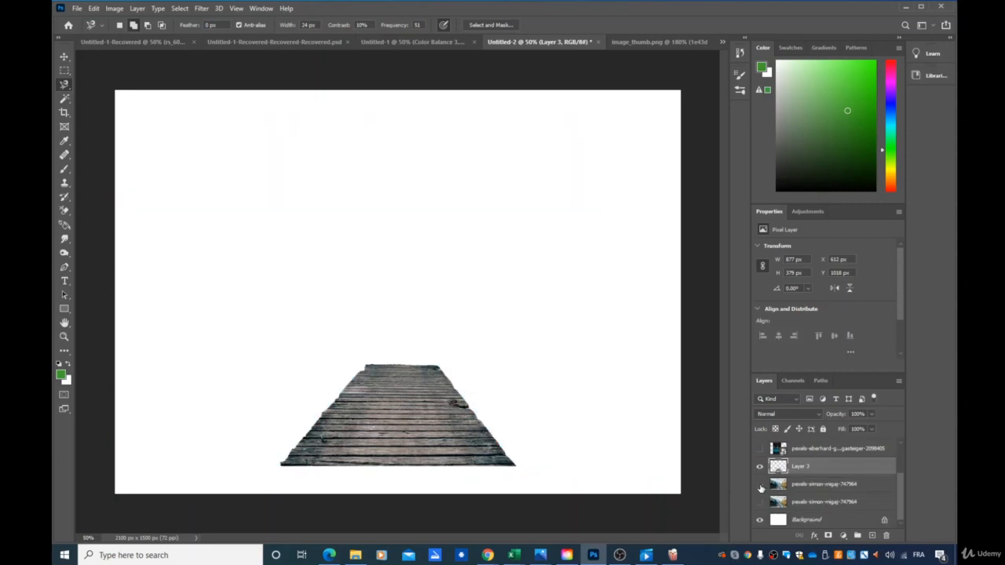
left_click(759, 484)
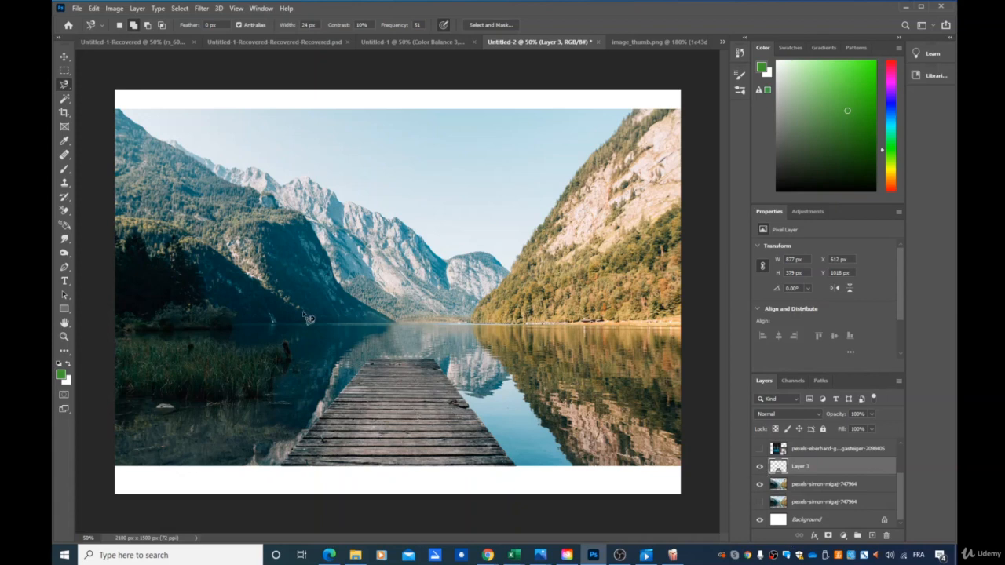
- Scale the pier copy down to about 252 × 109 px and place it at the far end of the original pier
left_click(65, 56)
left_click_drag(410, 415, 530, 384)
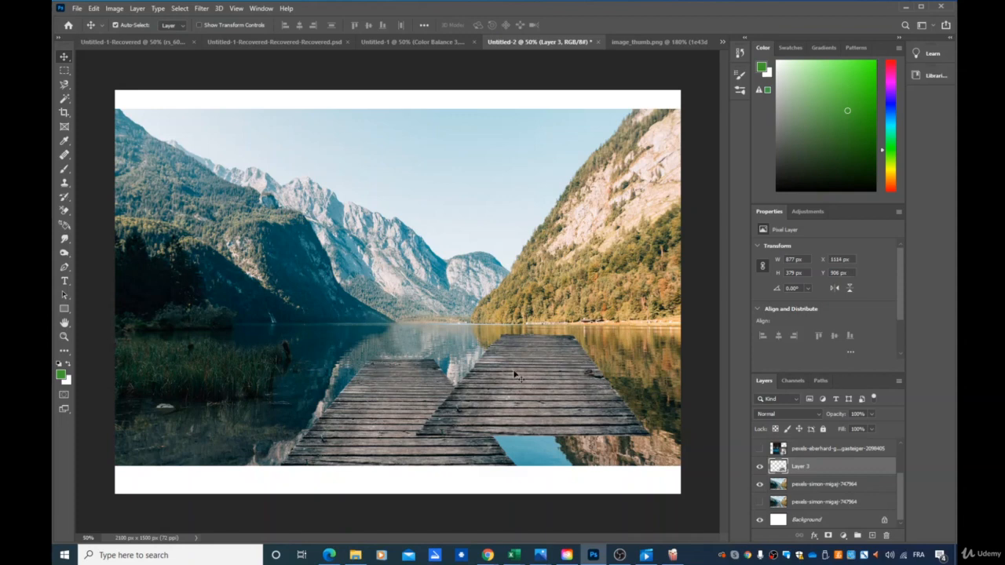
key("ctrl+t")
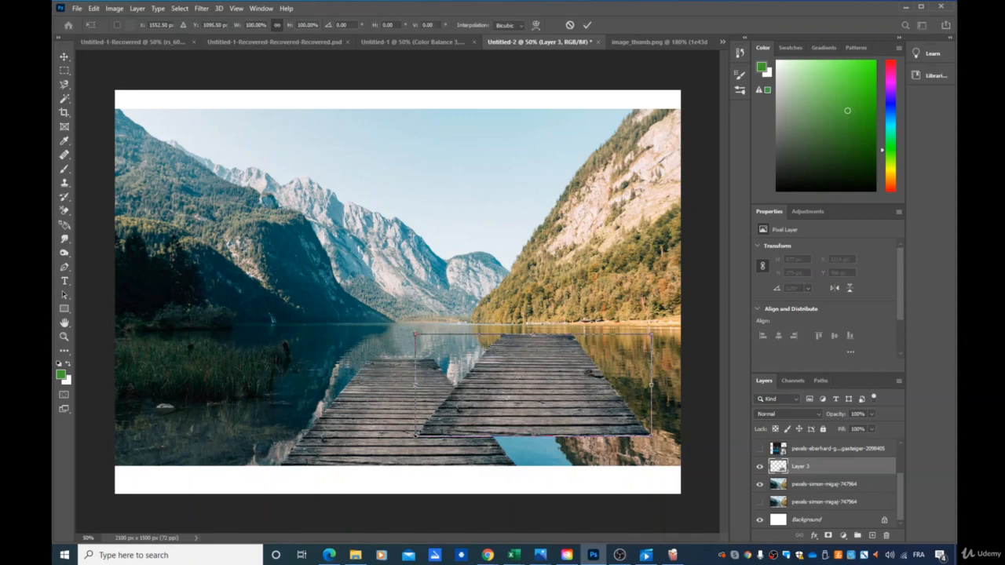
left_click_drag(414, 436, 375, 340)
left_click_drag(473, 363, 436, 348)
left_click_drag(395, 321, 413, 331)
left_click_drag(357, 358, 366, 327)
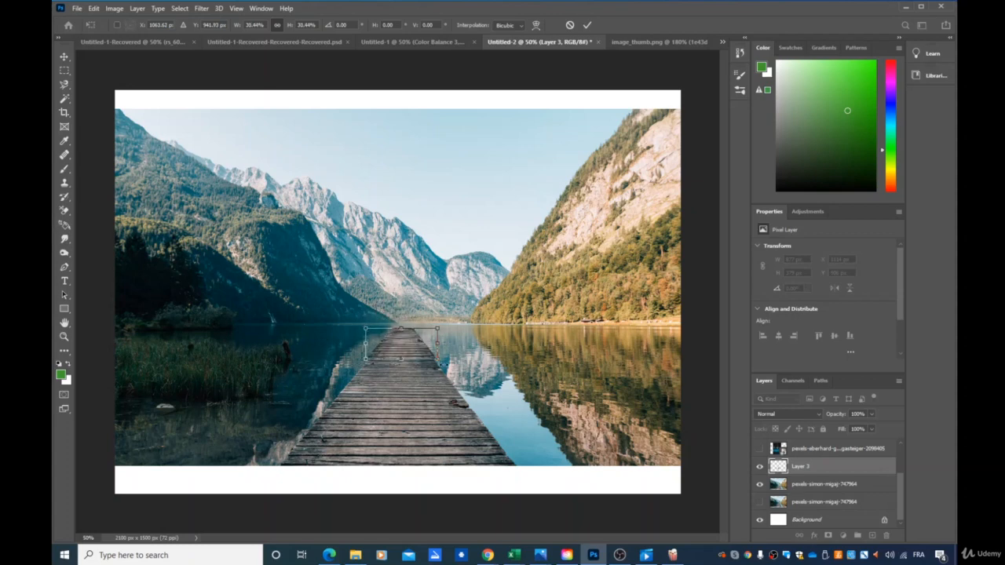
left_click_drag(438, 344, 402, 357)
key("Return")
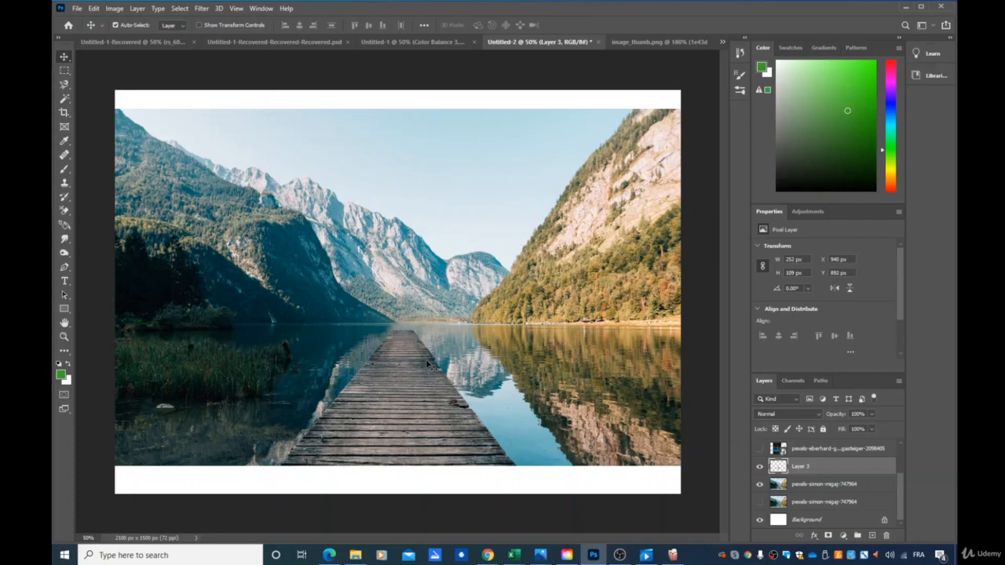
- Shrink the pier extension slightly to about 245 × 106 px so its base matches the original pier's end
scroll(427, 359, "up", 8)
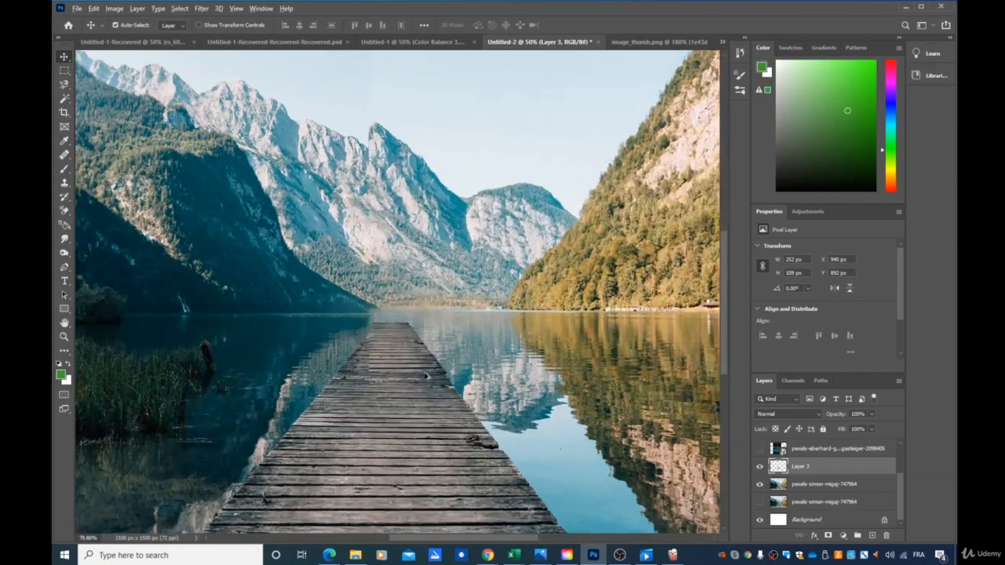
scroll(460, 384, "up", 1)
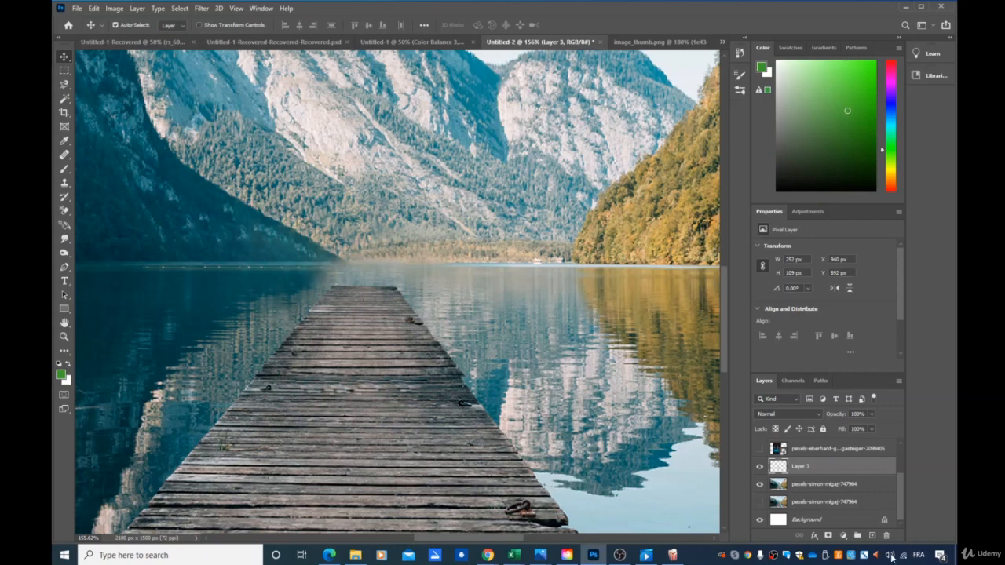
key("ctrl+t")
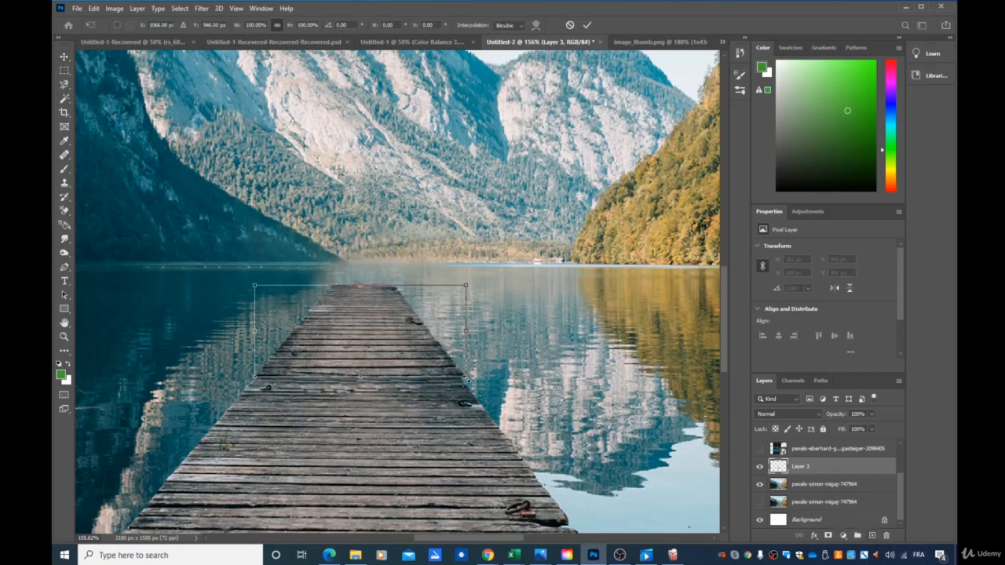
left_click_drag(466, 381, 461, 378)
key("Return")
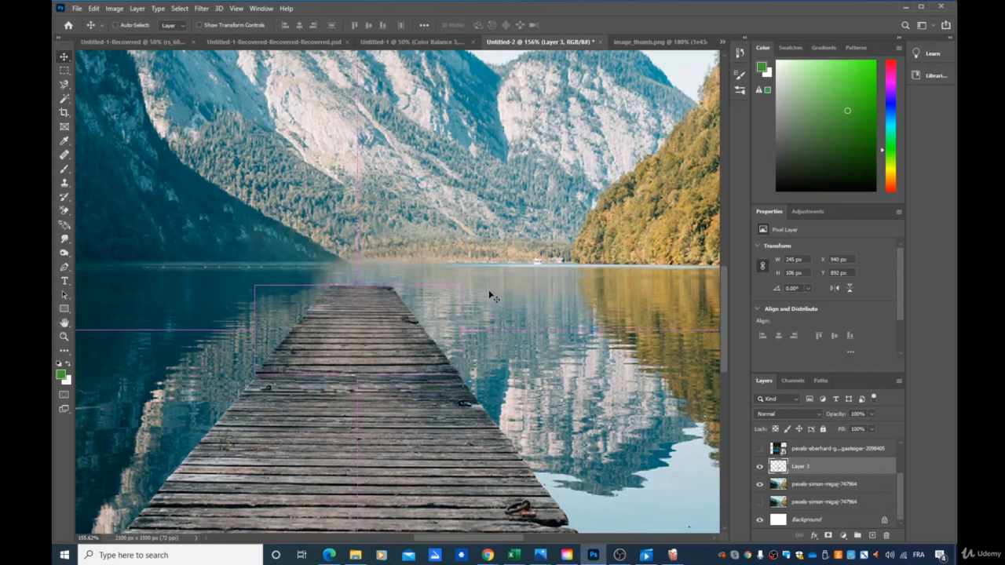
- Duplicate the pier extension, scale the copy to about 78 × 34 px and place it at the extension's far end
key("ctrl+v")
left_click_drag(441, 312, 405, 261)
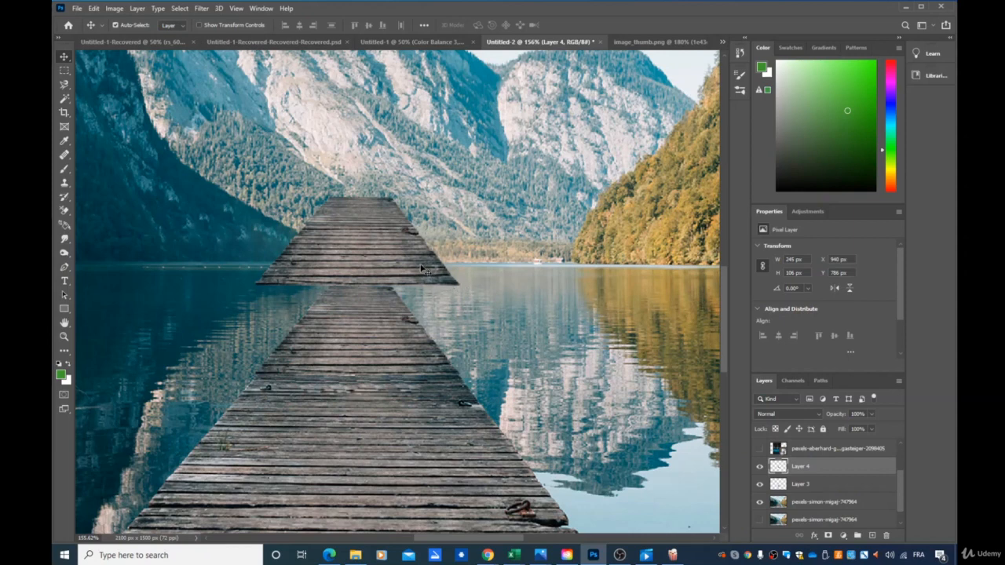
key("ctrl+t")
left_click_drag(460, 285, 367, 272)
key("Return")
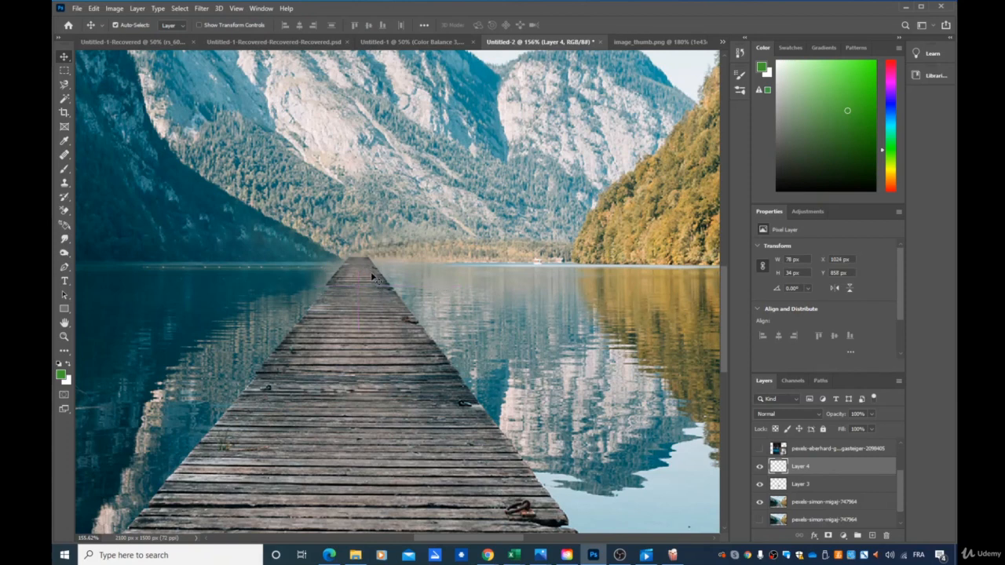
- Reduce the farthest pier piece to about 75 × 33 px so its edges line up with the section in front
key("ctrl+t")
left_click_drag(327, 283, 366, 278)
key("Return")
scroll(502, 369, "down", 6)
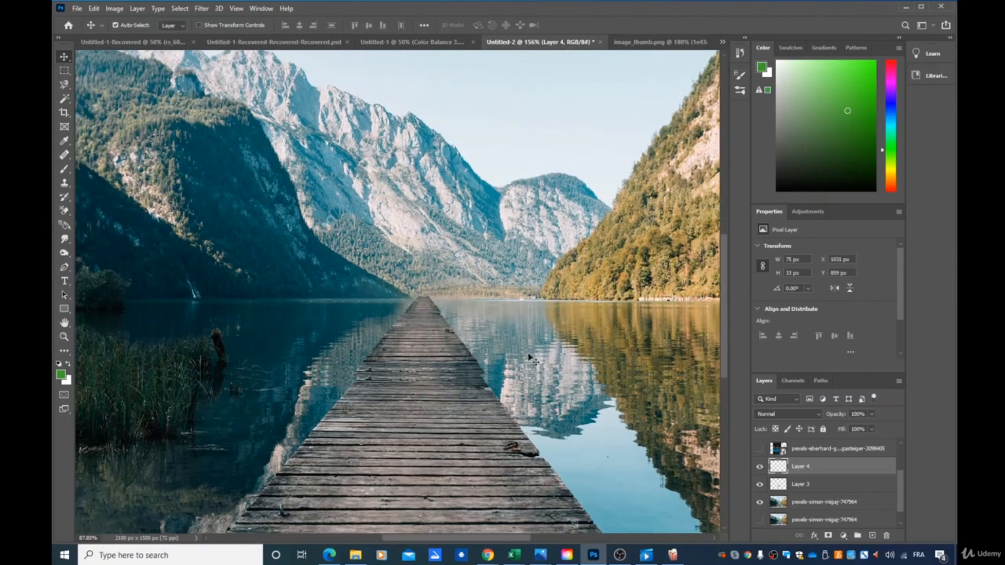
scroll(542, 391, "up", 1)
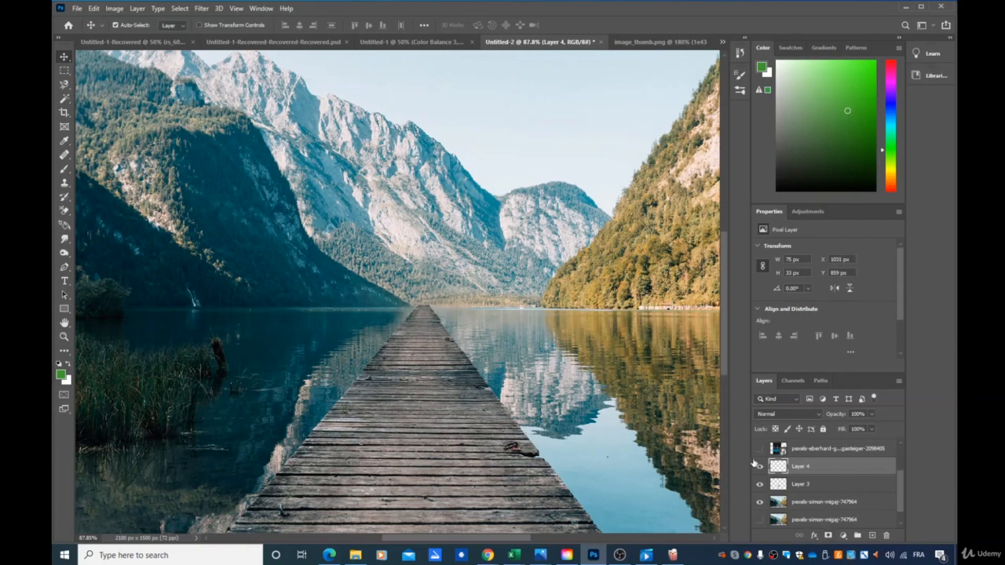
- Show the red-roofed house photo layer and move it so its shoreline lines up with the lake's far shore
left_click(759, 448)
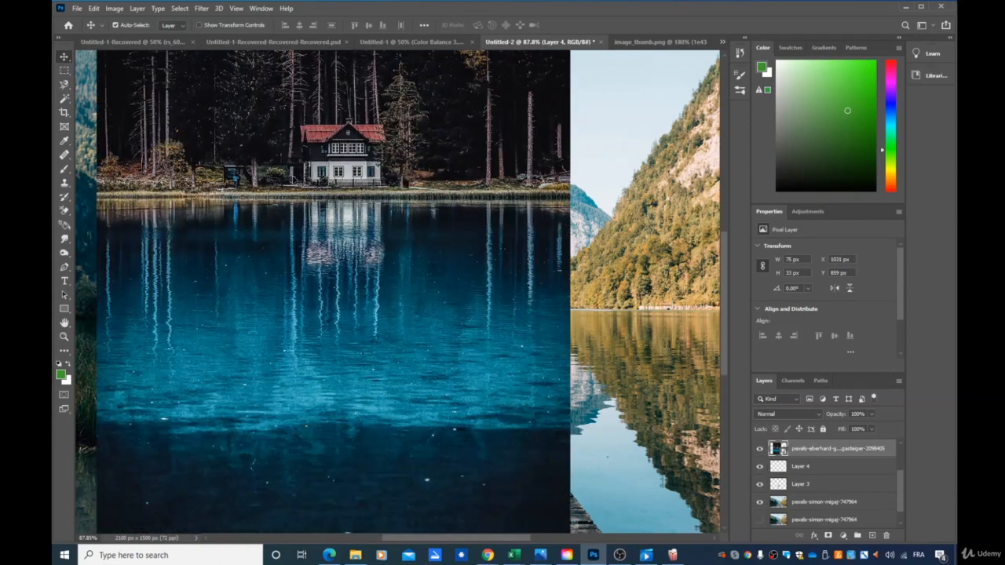
left_click_drag(295, 181, 486, 314)
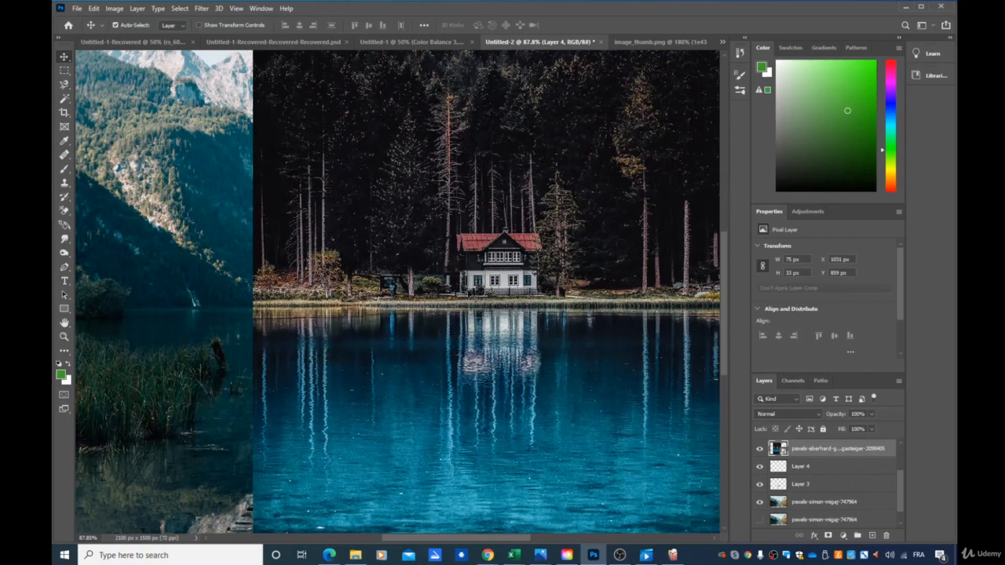
- Activate the Magnetic Lasso tool for cutting out the red-roofed house
left_click(64, 84)
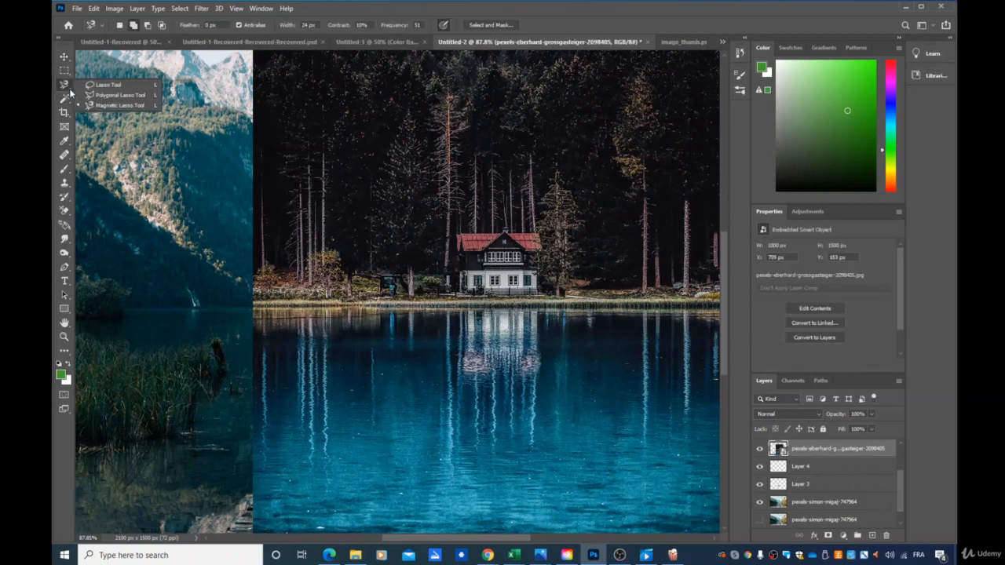
left_click(122, 105)
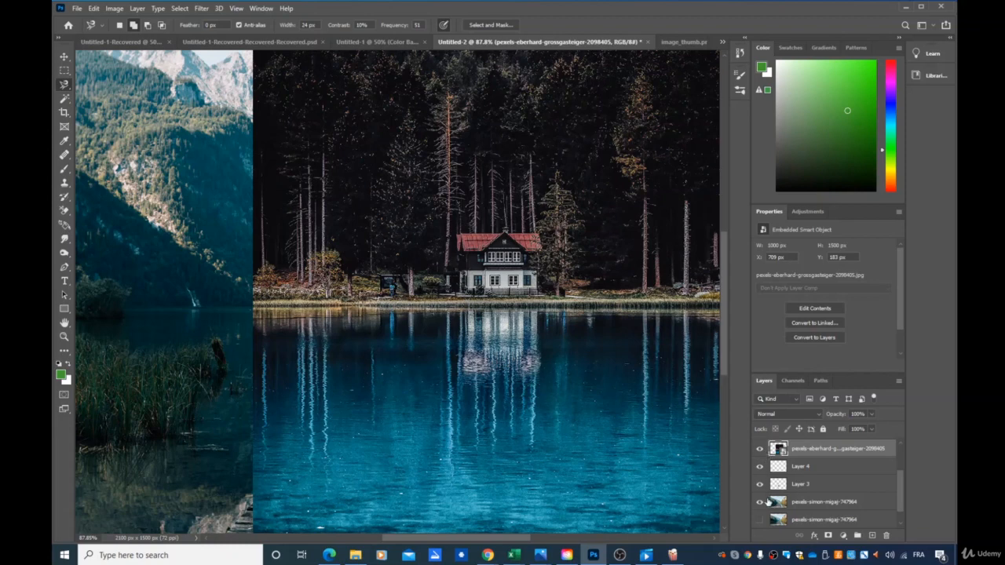
- Hide the house photo and toggle the pier layers off and on to check what each layer contains
left_click(760, 448)
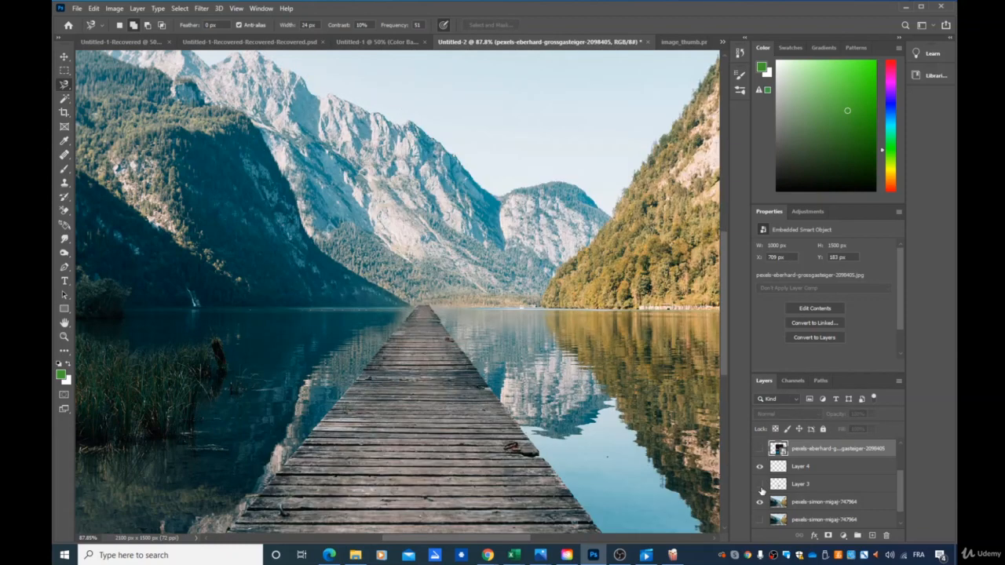
scroll(760, 487, "up", 3)
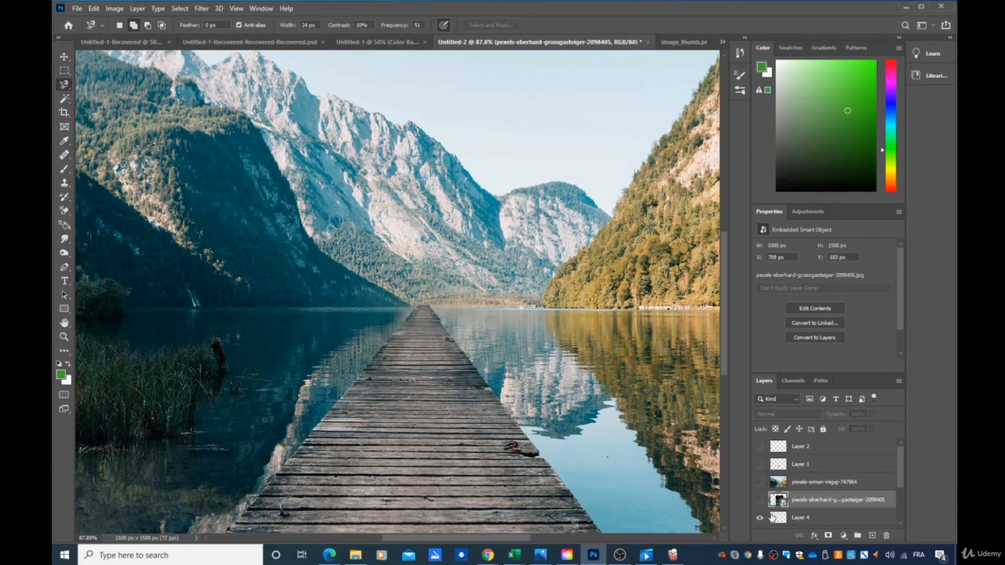
scroll(793, 489, "down", 4)
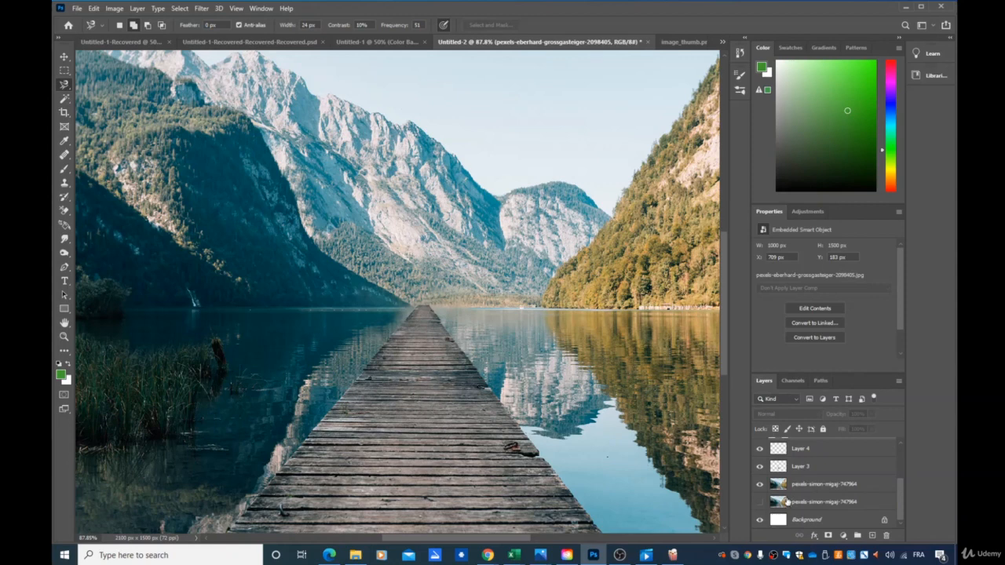
scroll(786, 502, "up", 1)
left_click(759, 486)
left_click(760, 486)
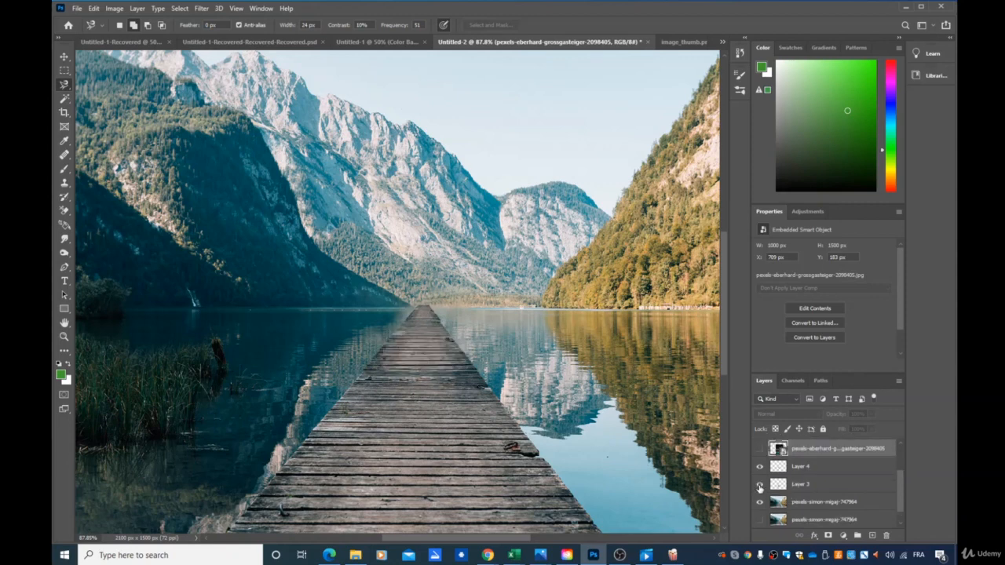
left_click(759, 466)
left_click(759, 467)
scroll(760, 467, "up", 1)
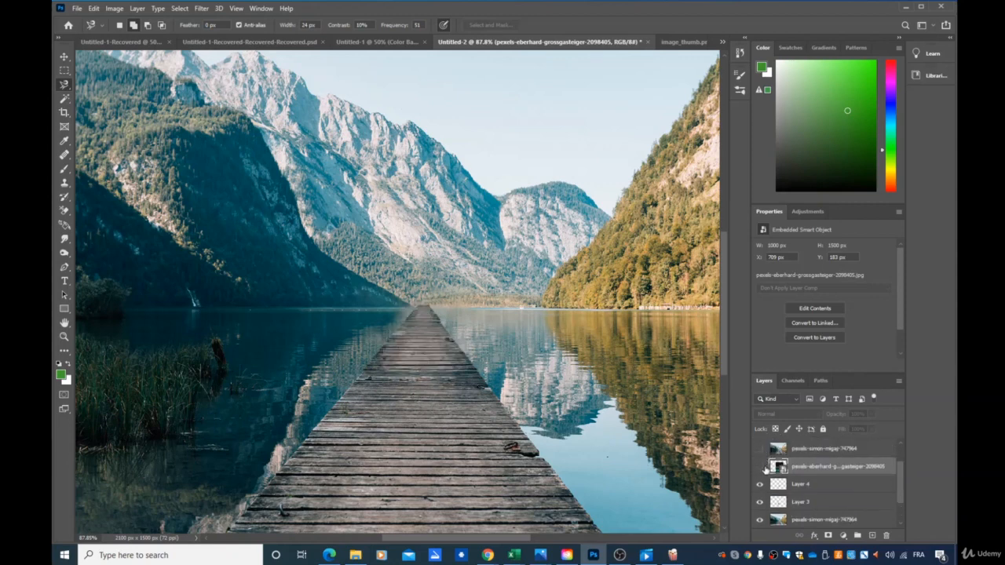
left_click(760, 466)
left_click(761, 466)
scroll(762, 470, "up", 2)
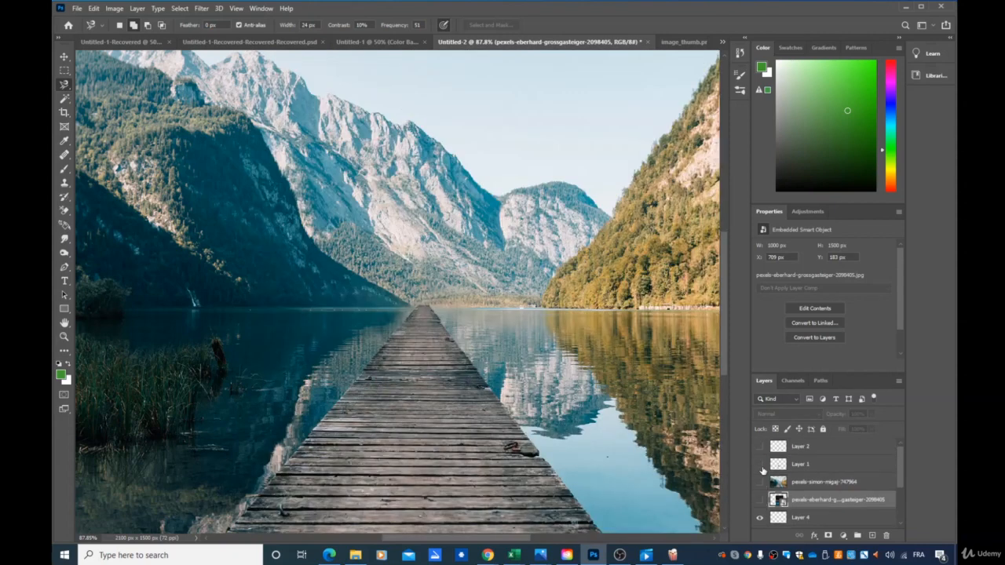
left_click(759, 468)
left_click(760, 468)
- Show the red-roofed house photo layer again and rasterize it into a pixel layer
left_click(760, 500)
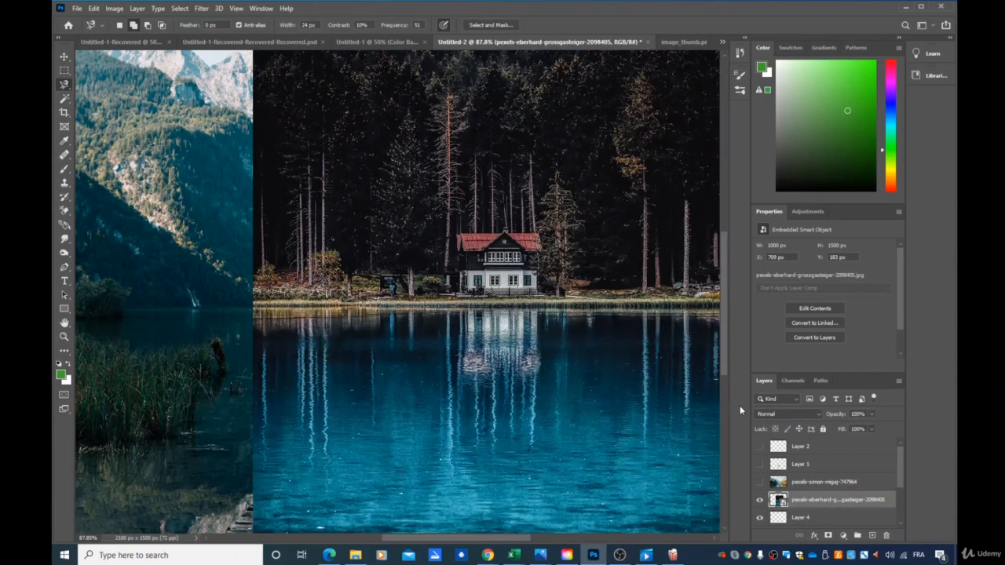
right_click(800, 507)
left_click(826, 237)
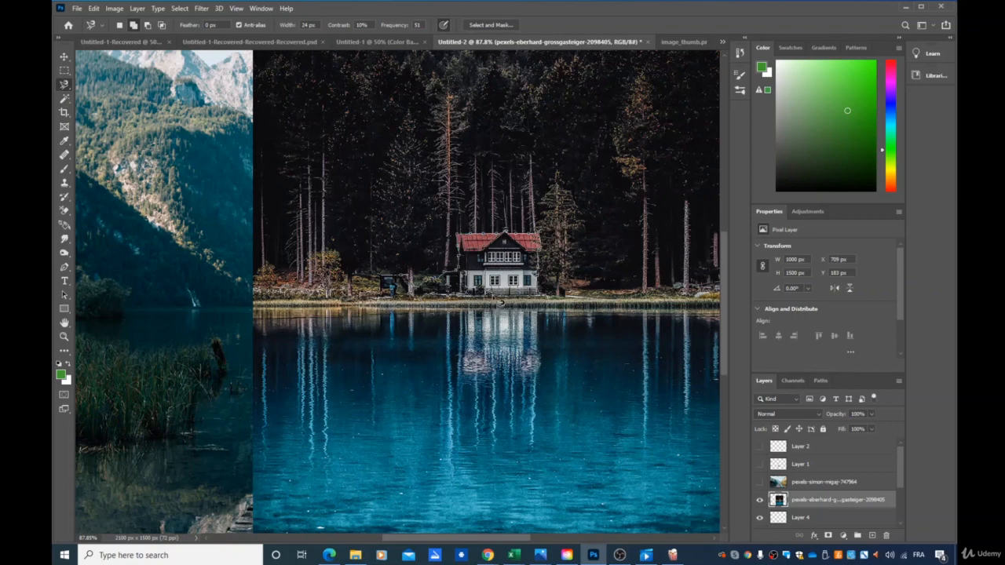
- Outline the red-roofed house and the bushes beside it with the Magnetic Lasso, undoing the stray selection over the water
left_click(500, 304)
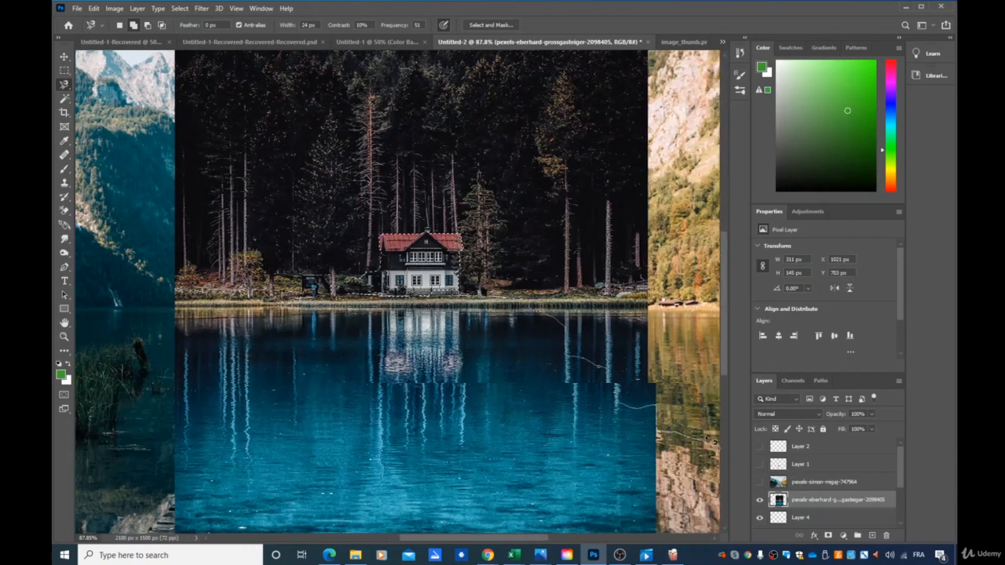
double_click(467, 331)
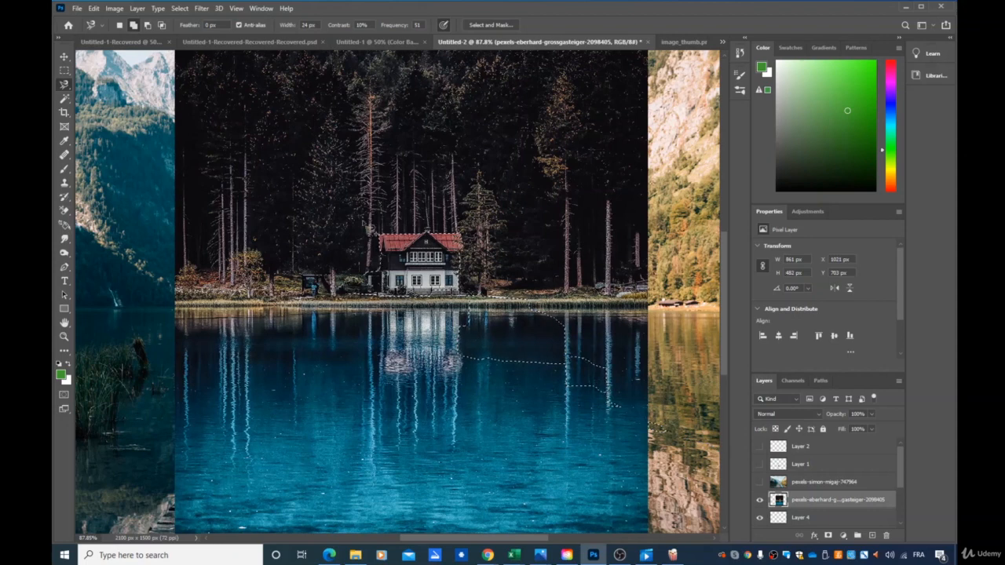
left_click(179, 8)
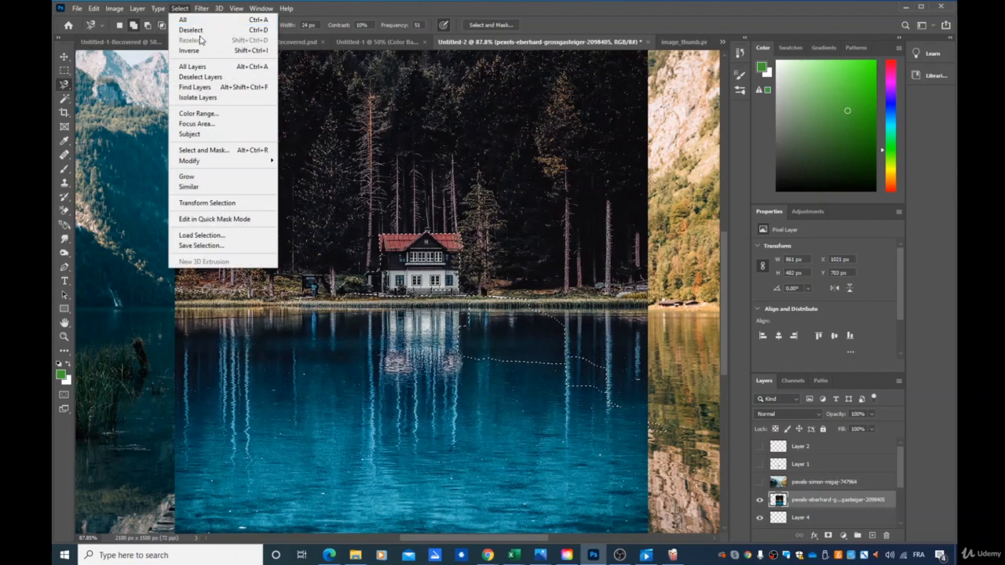
left_click(473, 244)
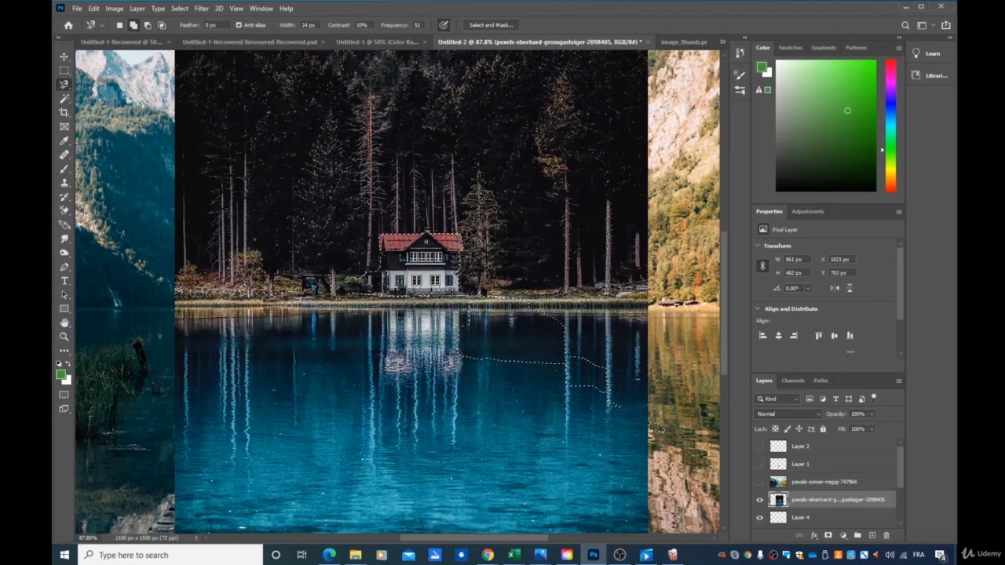
key("ctrl+z")
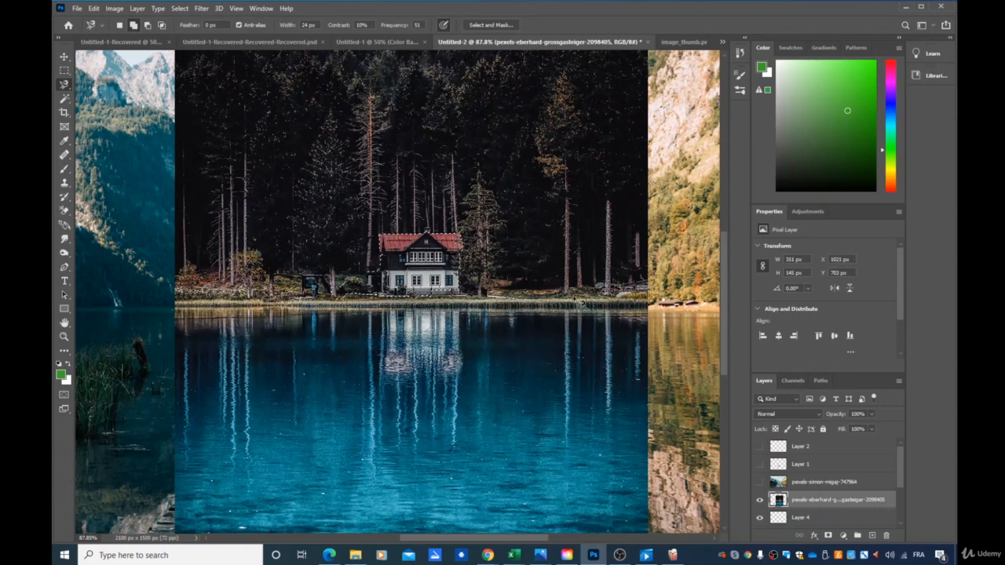
- Copy the selected house to a new layer and hide the original house photo
key("ctrl+j")
left_click(760, 517)
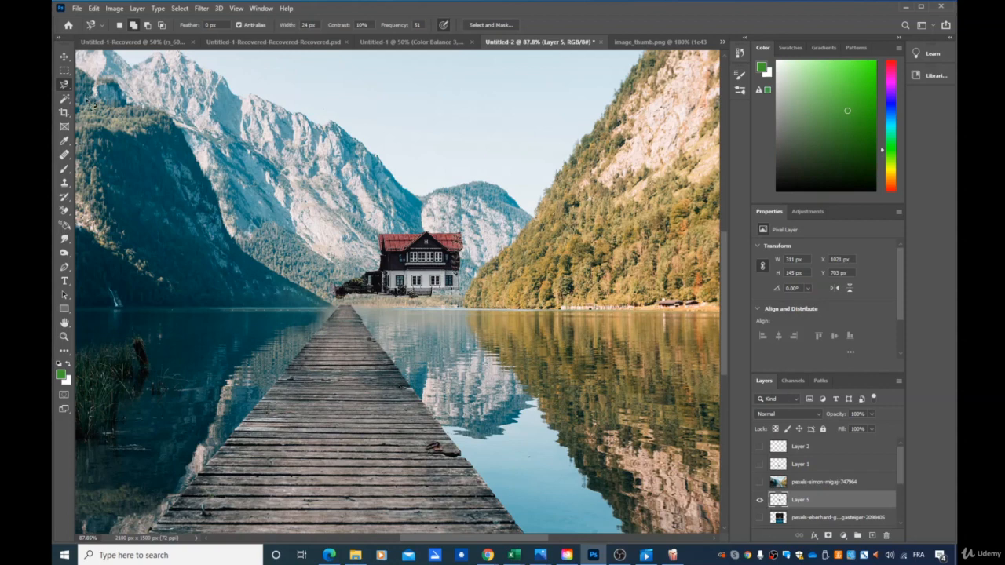
- Move the house cutout slightly up and to the left, and scale it down to about 52 × 24 px
left_click(64, 57)
mouse_move(413, 271)
left_mouse_down()
mouse_move(380, 284)
mouse_move(433, 275)
mouse_move(344, 215)
mouse_move(366, 261)
mouse_move(405, 262)
left_mouse_up()
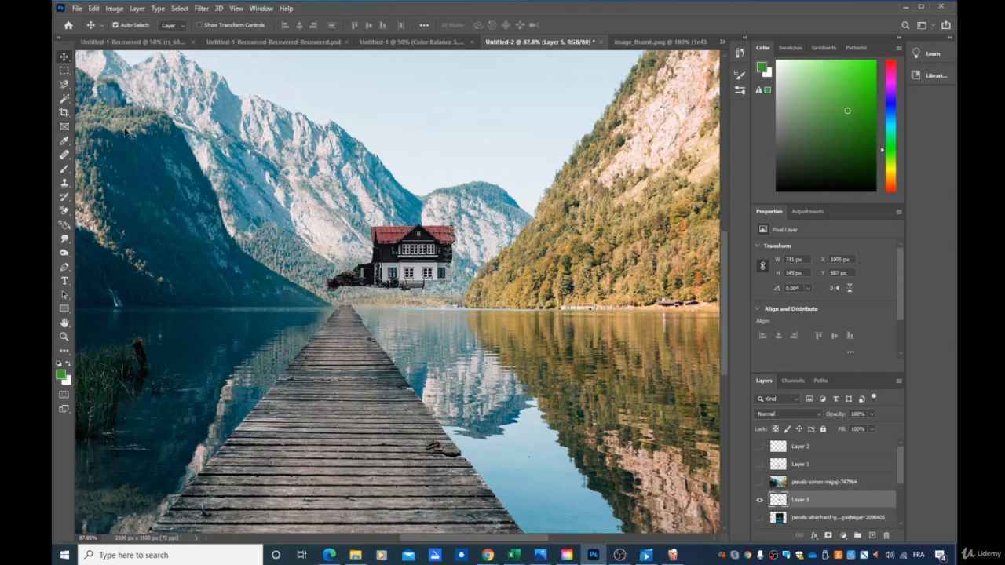
key("ctrl")
key("ctrl+t")
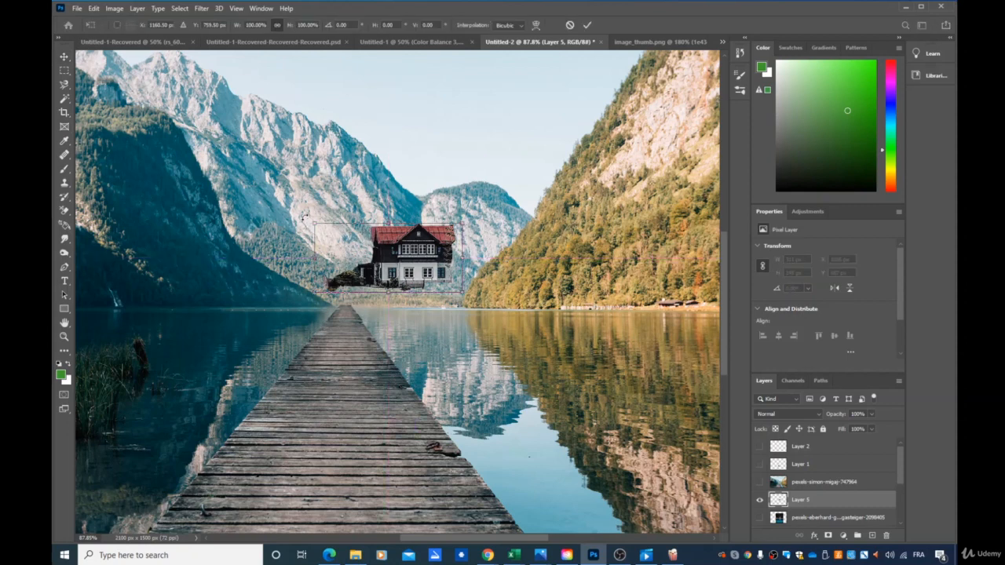
left_click_drag(314, 222, 402, 293)
key("Return")
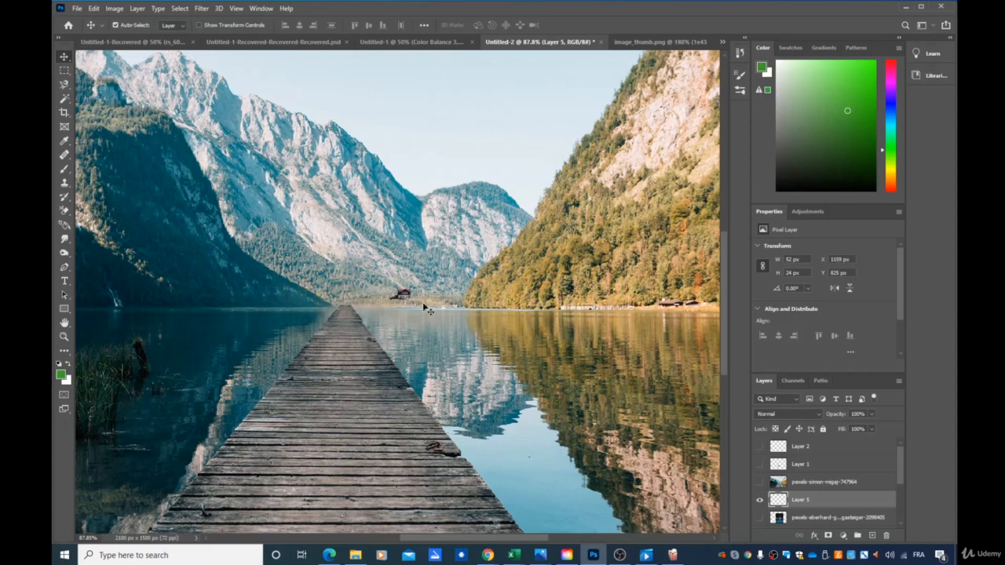
- Try the house cutout directly at the far end of the pier
scroll(405, 295, "up", 8)
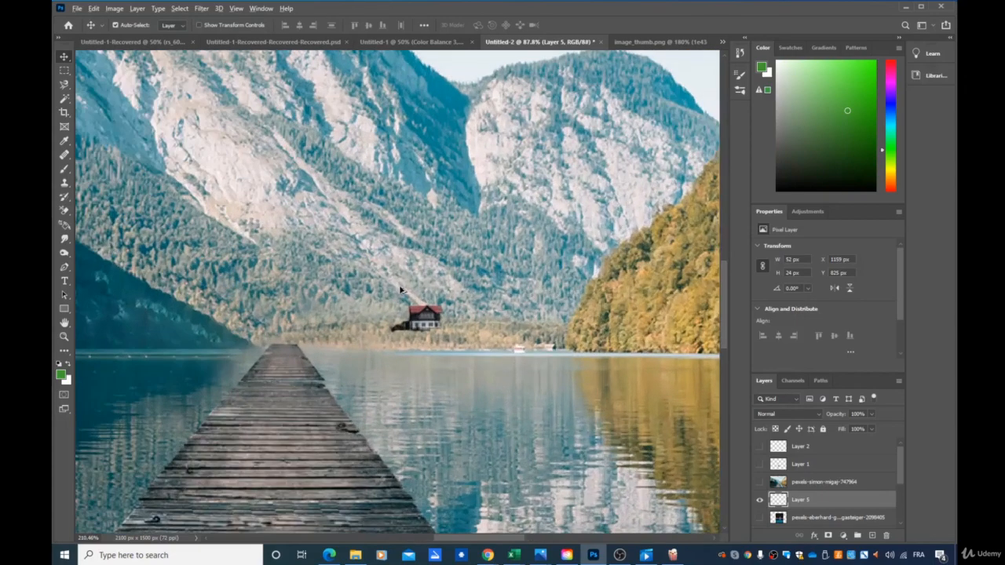
scroll(446, 322, "up", 3)
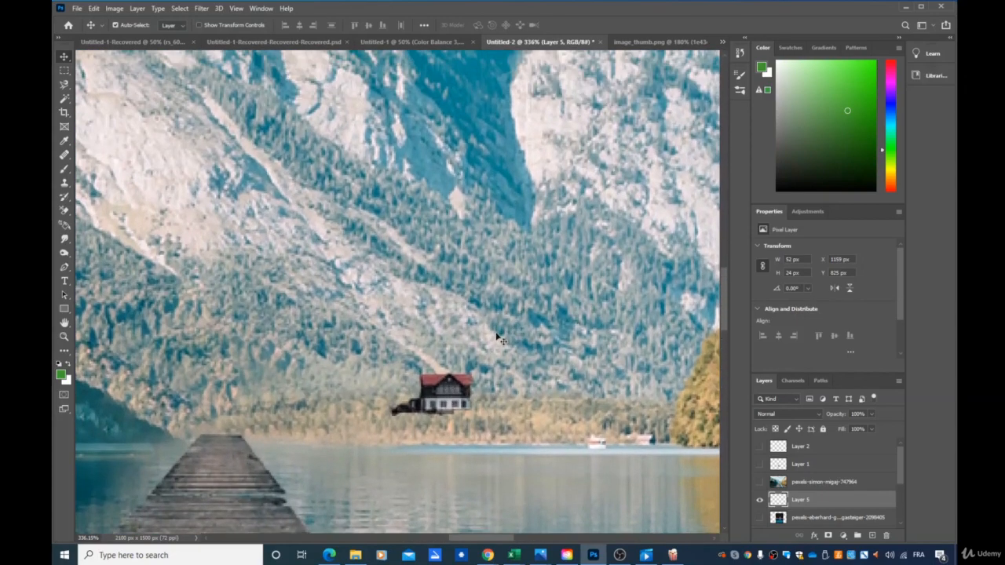
scroll(525, 336, "down", 2)
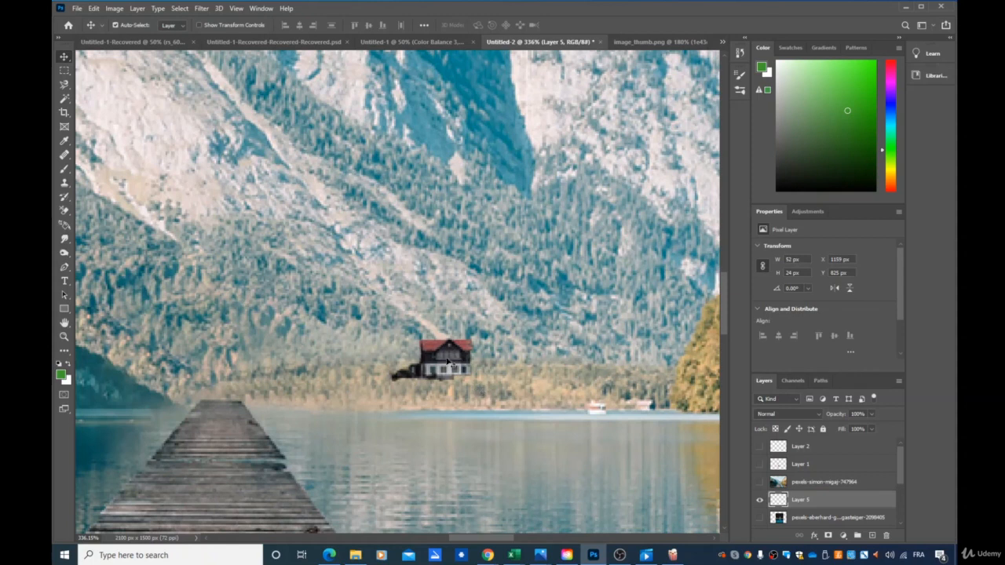
left_click_drag(463, 366, 219, 384)
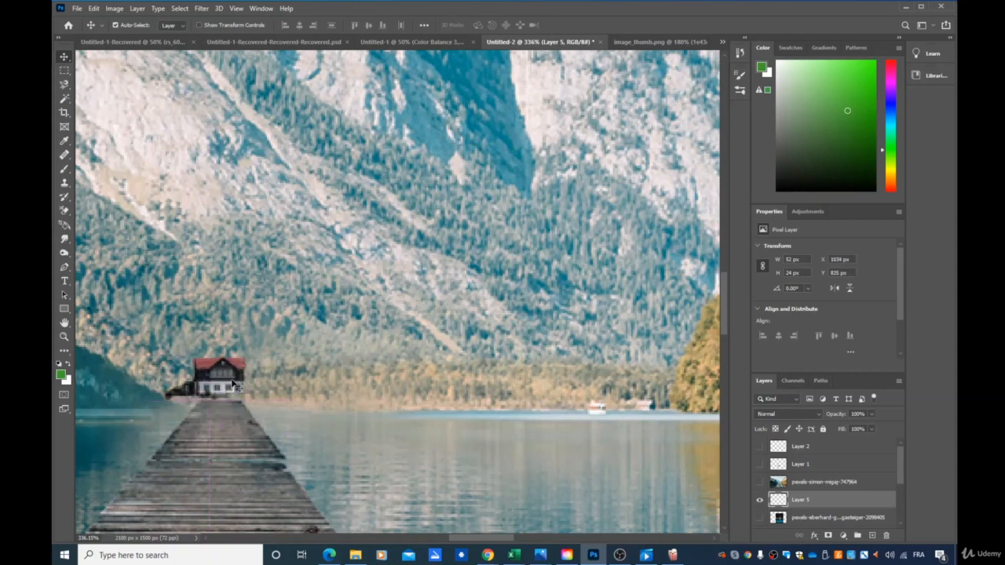
left_click(449, 355)
scroll(446, 355, "down", 5)
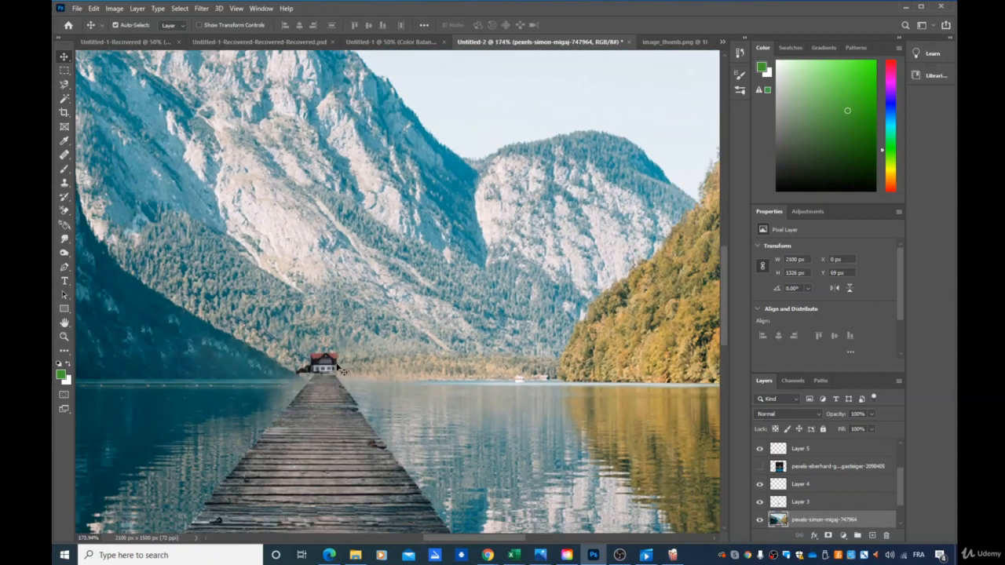
- Reselect the house cutout and move it onto the far shore, to the right of the pier's end
left_click(324, 366)
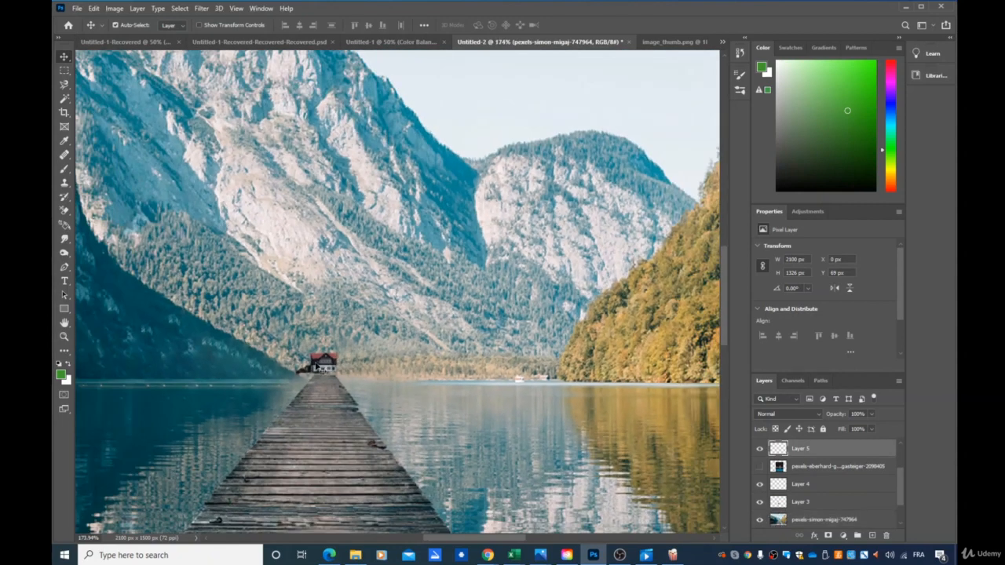
left_click_drag(324, 366, 379, 369)
left_click_drag(417, 370, 421, 372)
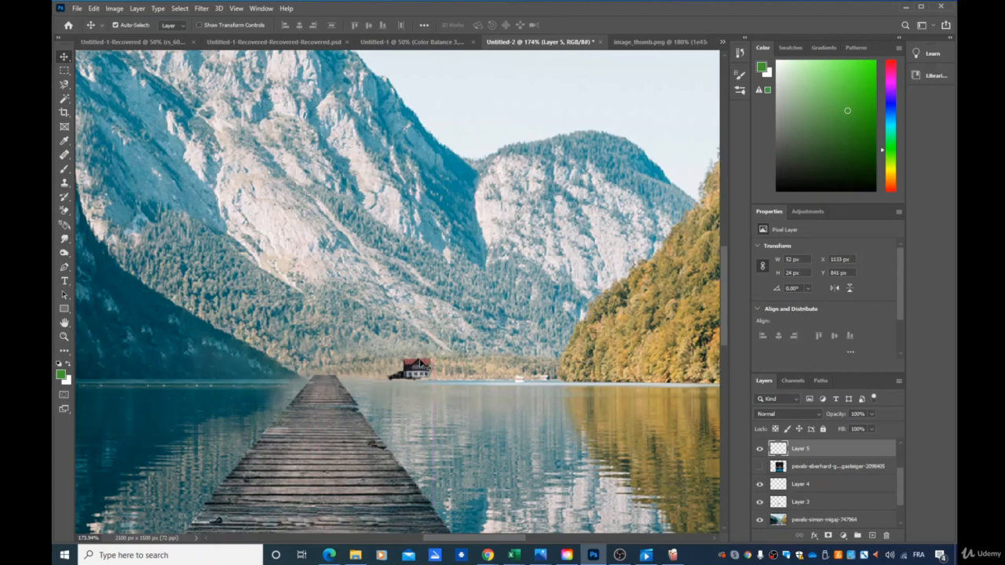
- Shrink the house cutout on the far shore to about 32 × 15 px
key("ctrl+t")
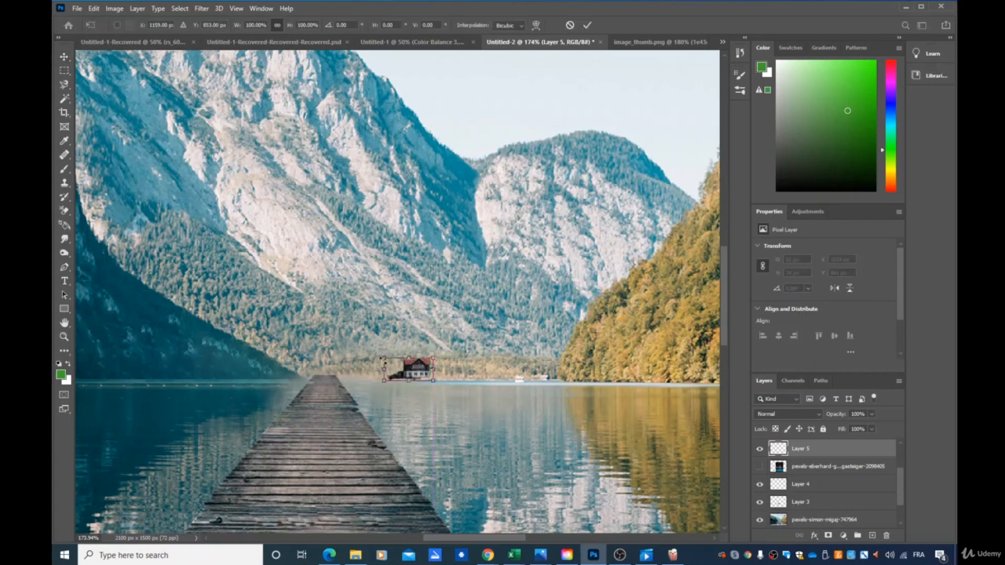
left_click_drag(386, 360, 436, 367)
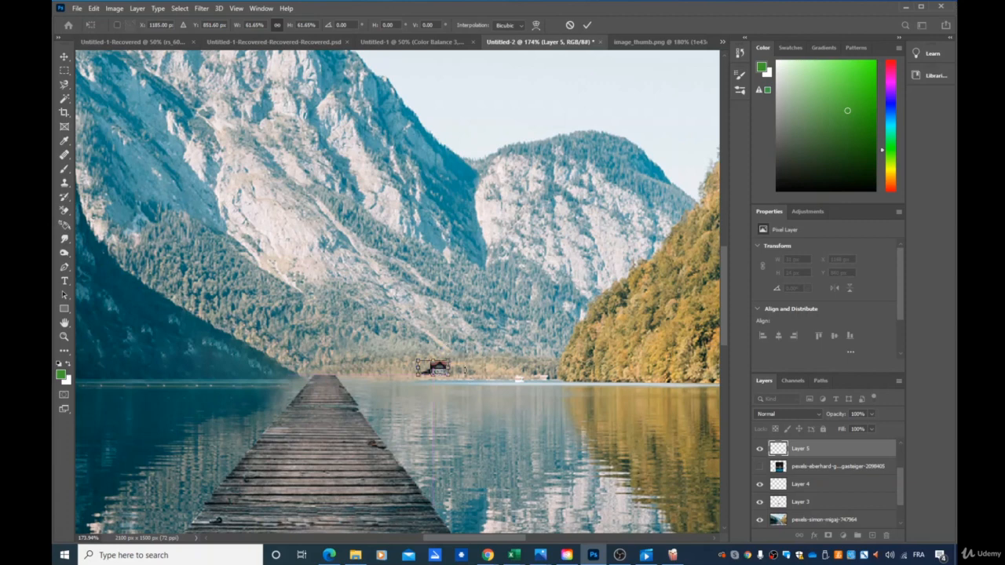
key("Return")
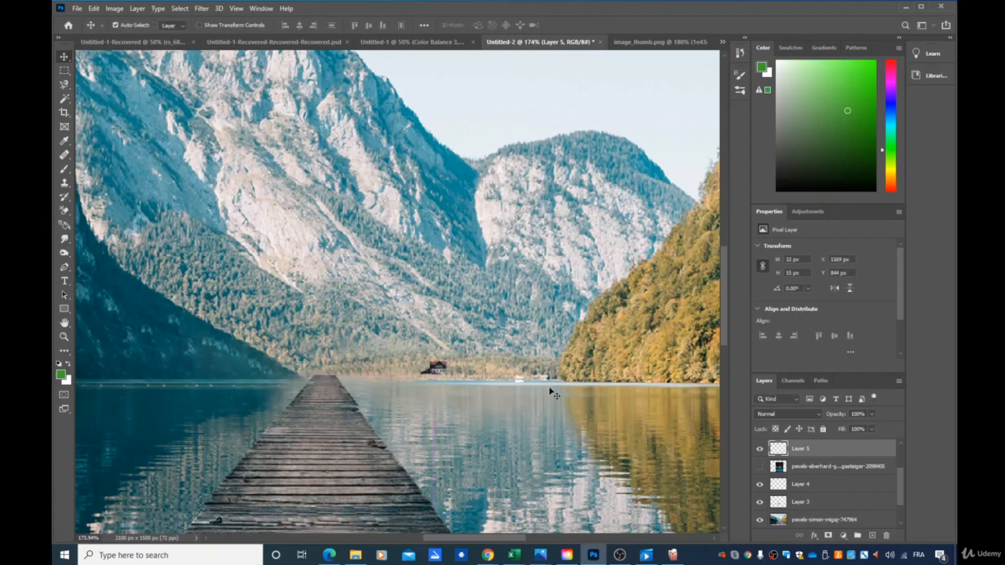
- Add a Curves adjustment layer above the house layer and apply its automatic correction
scroll(509, 372, "down", 5)
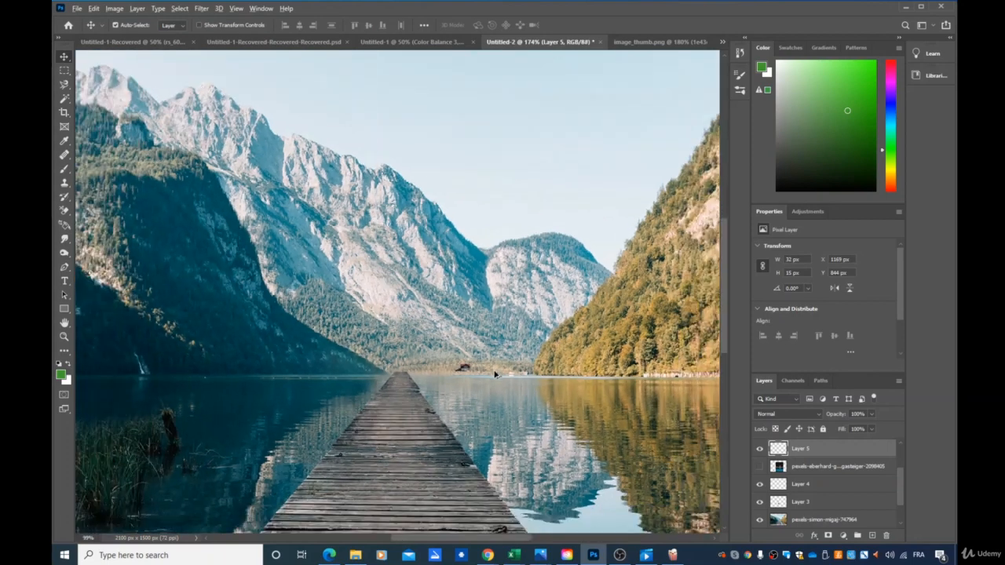
scroll(494, 374, "down", 2)
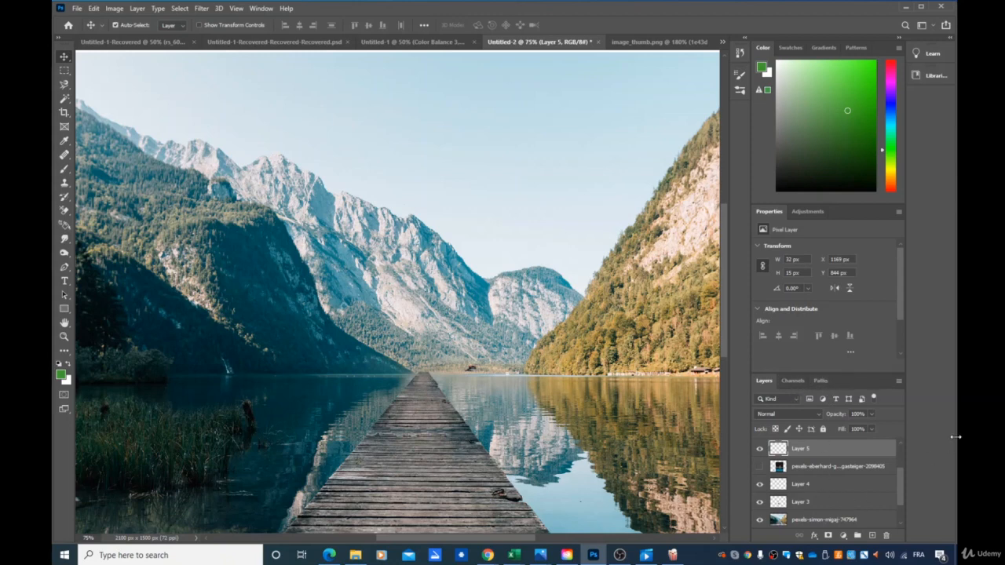
scroll(956, 437, "down", 1)
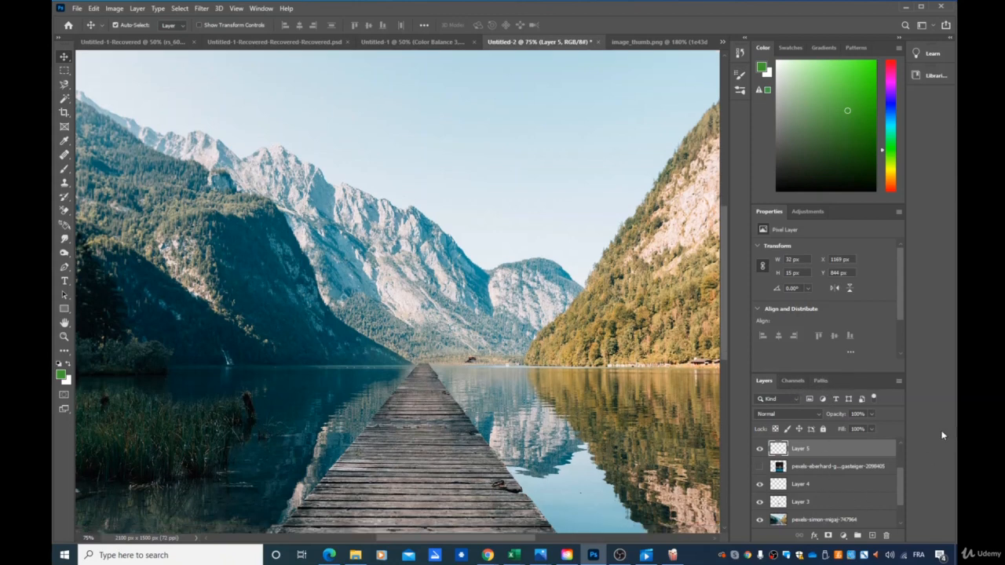
left_click(843, 535)
left_click(861, 399)
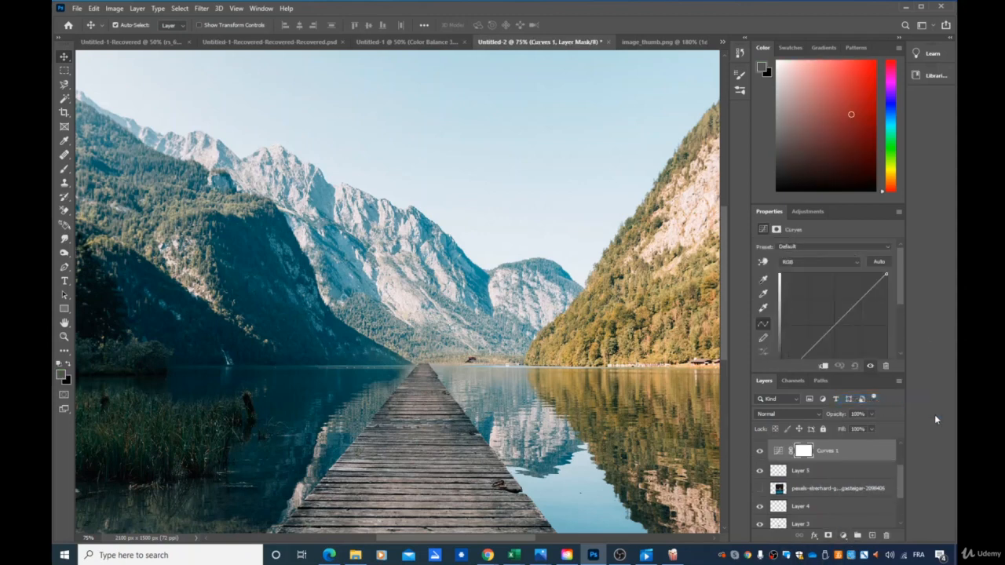
left_click(879, 262)
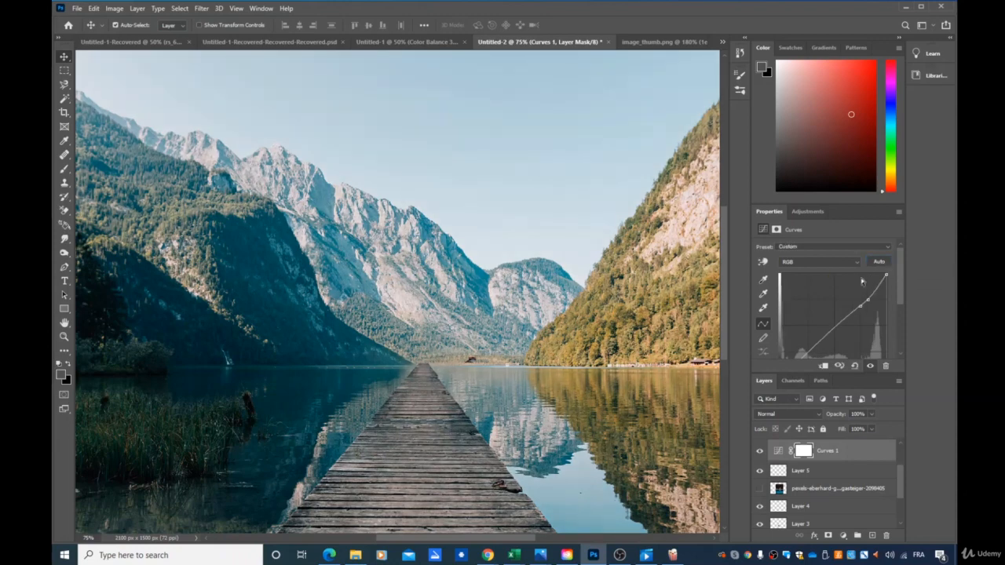
scroll(412, 414, "down", 1)
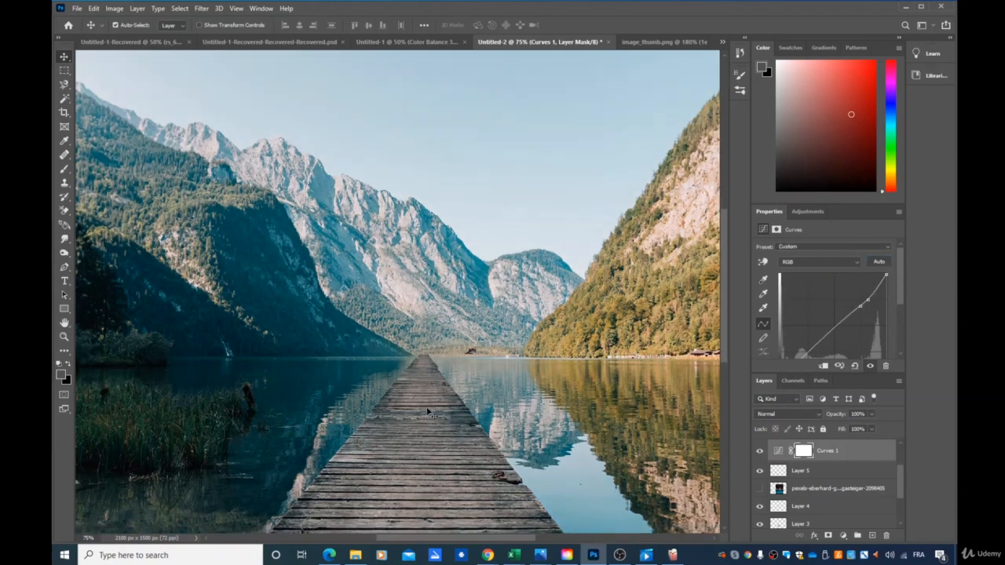
- Set the Curves black point from the dark shoreline bushes and the white point from the pale sky above the mountain ridge
scroll(429, 413, "down", 1)
scroll(474, 358, "down", 1)
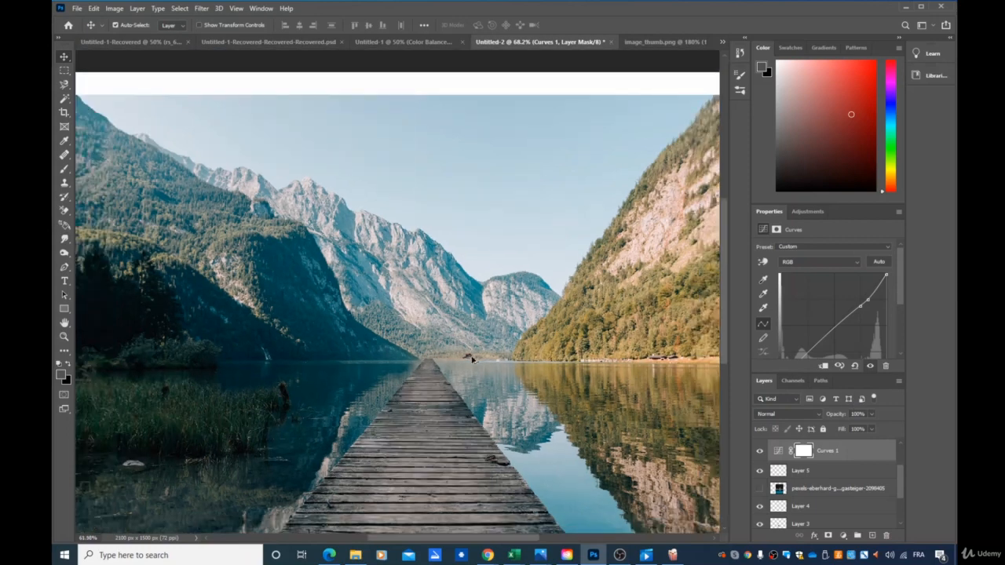
left_click(764, 286)
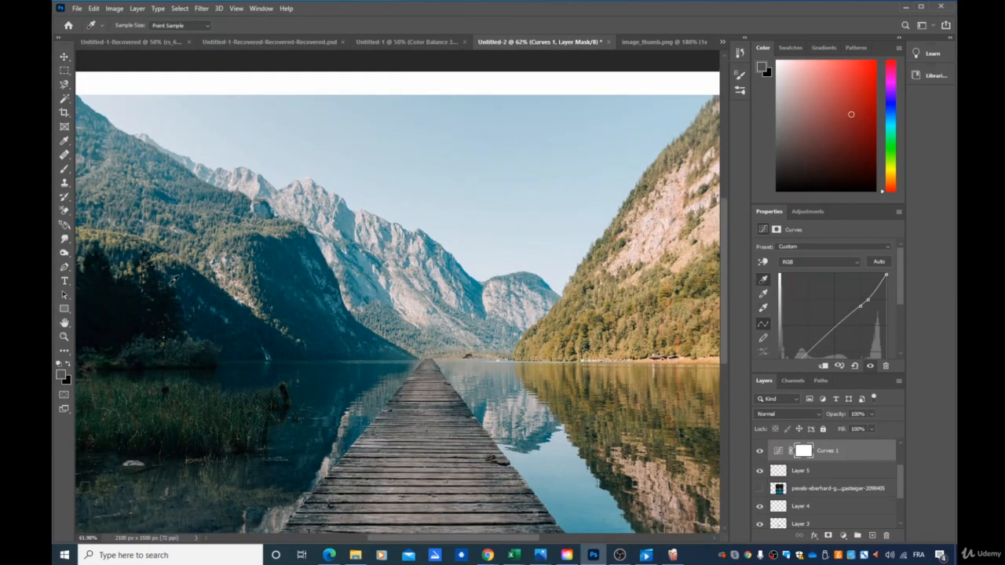
left_click(144, 362)
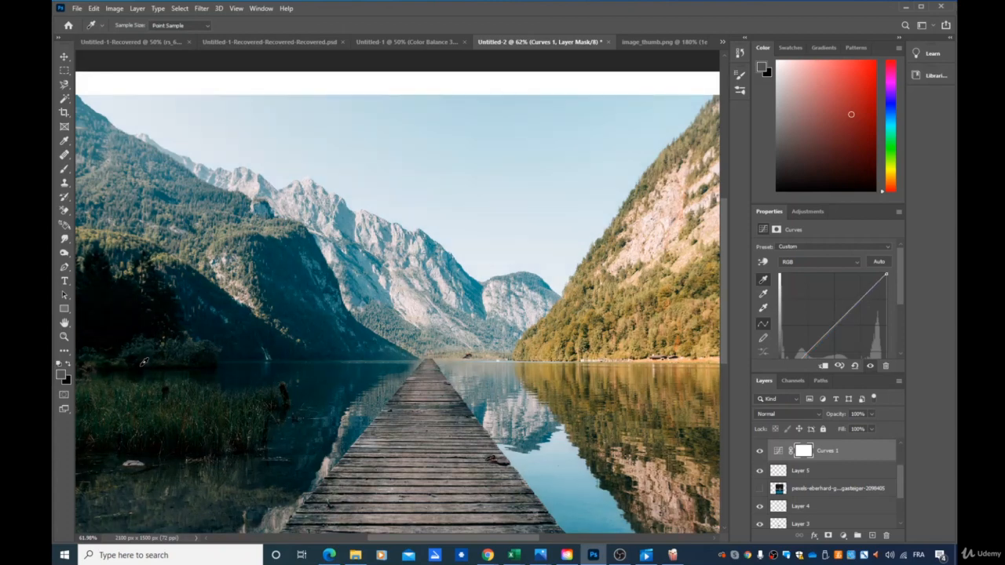
left_click(763, 308)
left_click(139, 124)
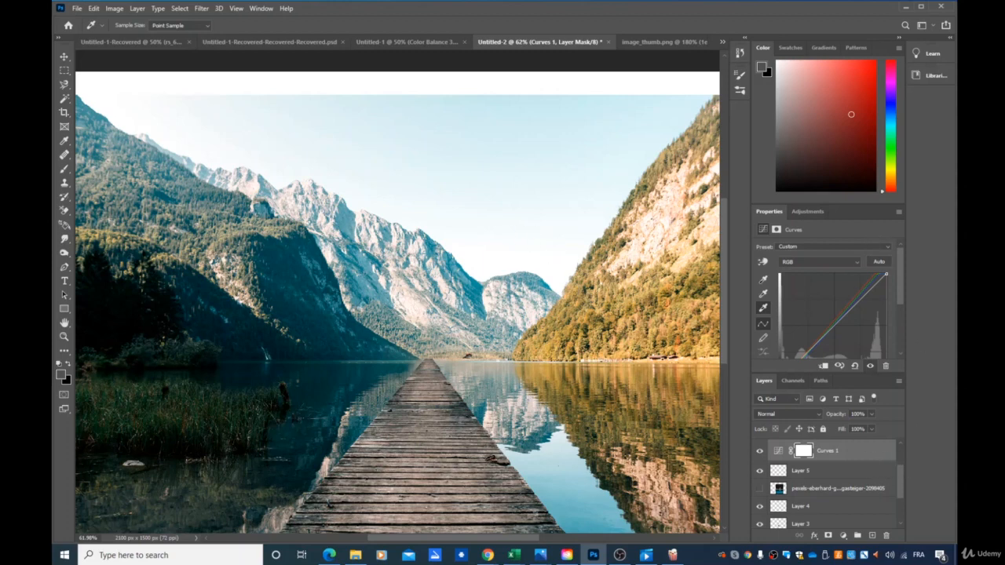
- Add a Color Balance adjustment layer with midtones set to +21 cyan-red, -11 magenta-green and -28 yellow-blue
left_click(843, 536)
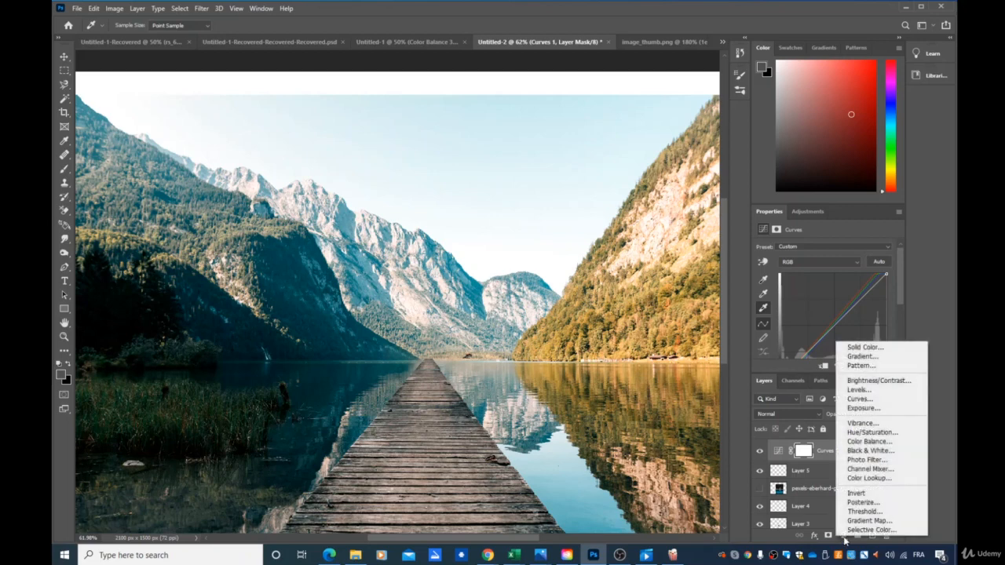
left_click(876, 442)
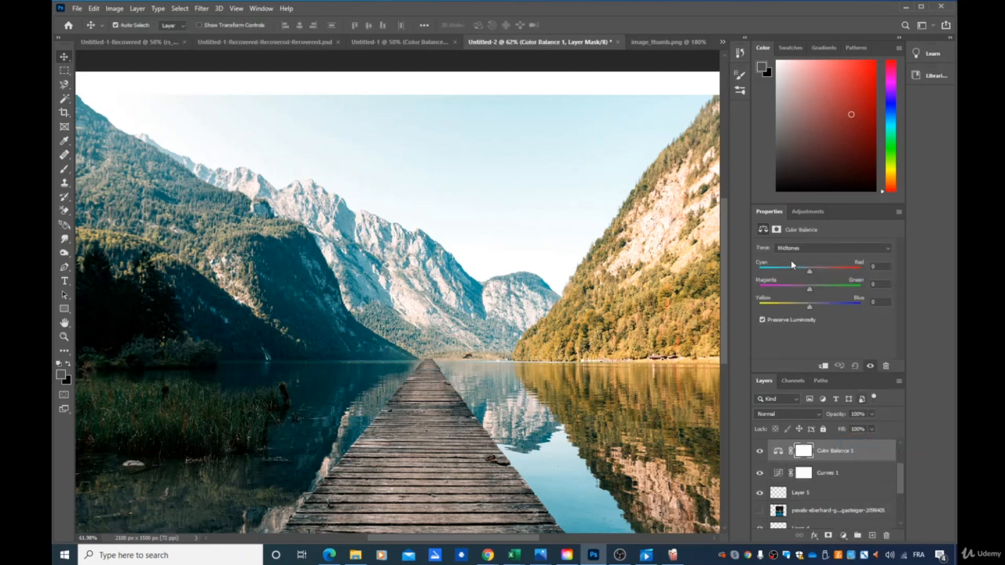
left_click_drag(810, 272, 795, 311)
scroll(861, 504, "up", 3)
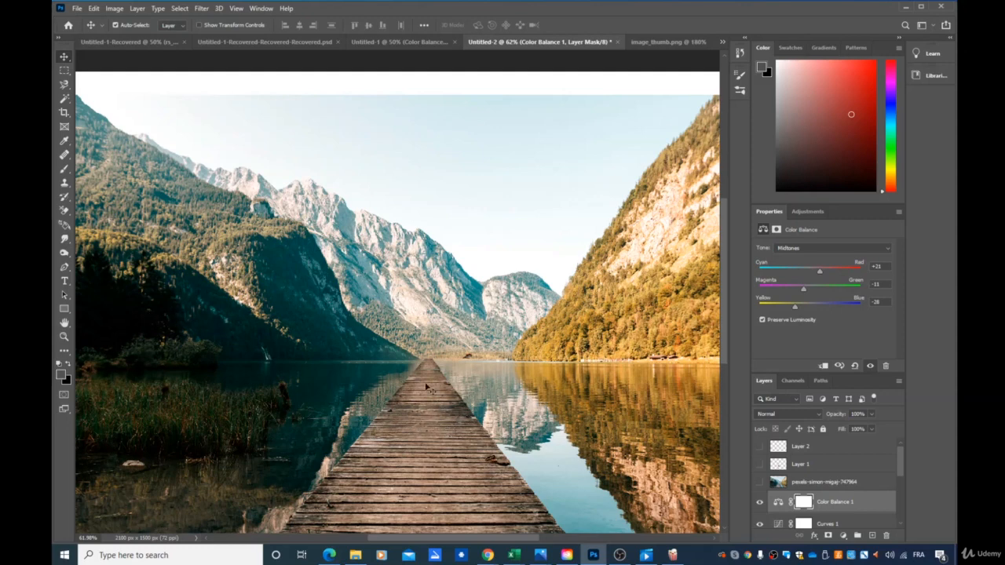
- Try the Spot Healing Brush on the planks near the far end of the pier
left_click(66, 157)
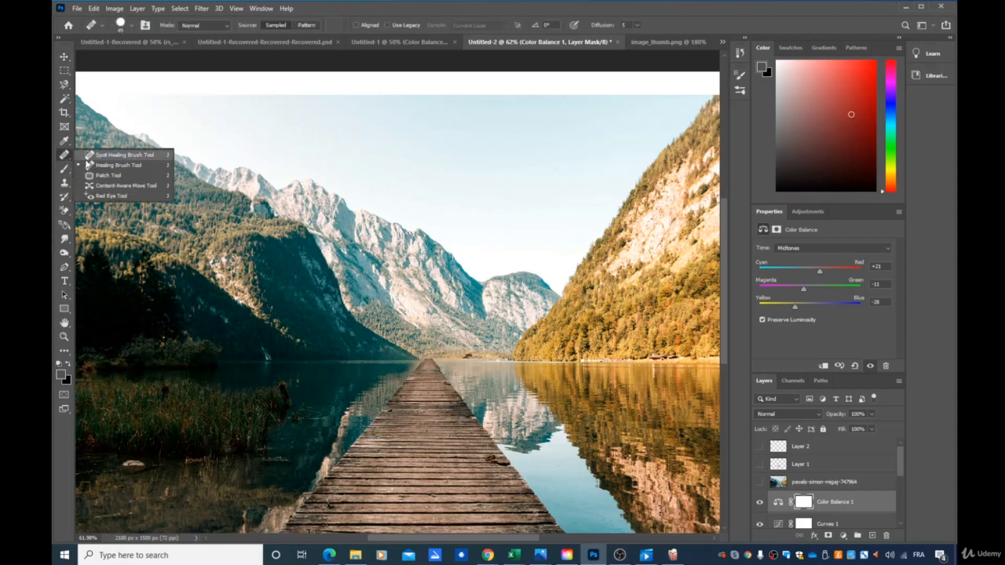
left_click(118, 156)
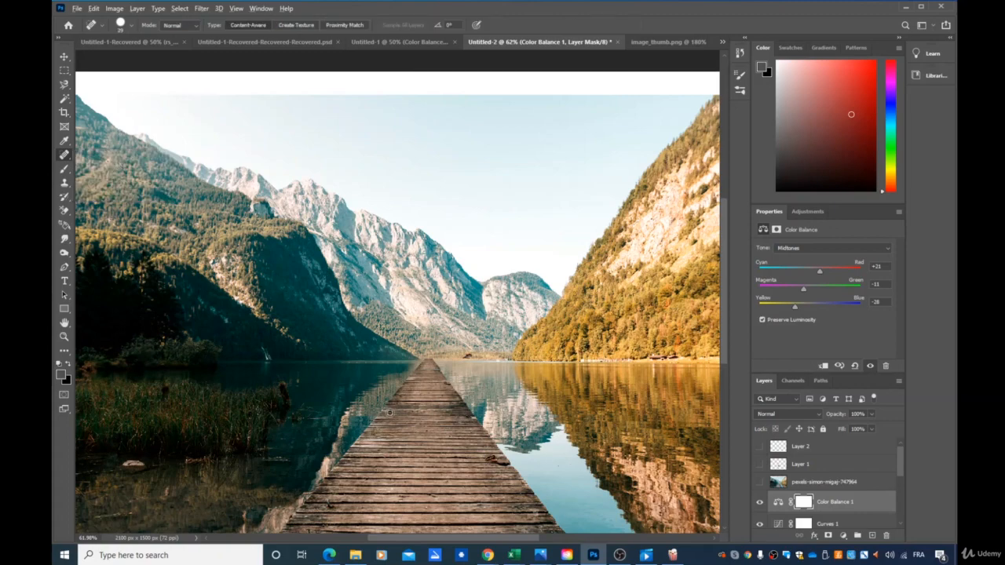
scroll(390, 411, "up", 5)
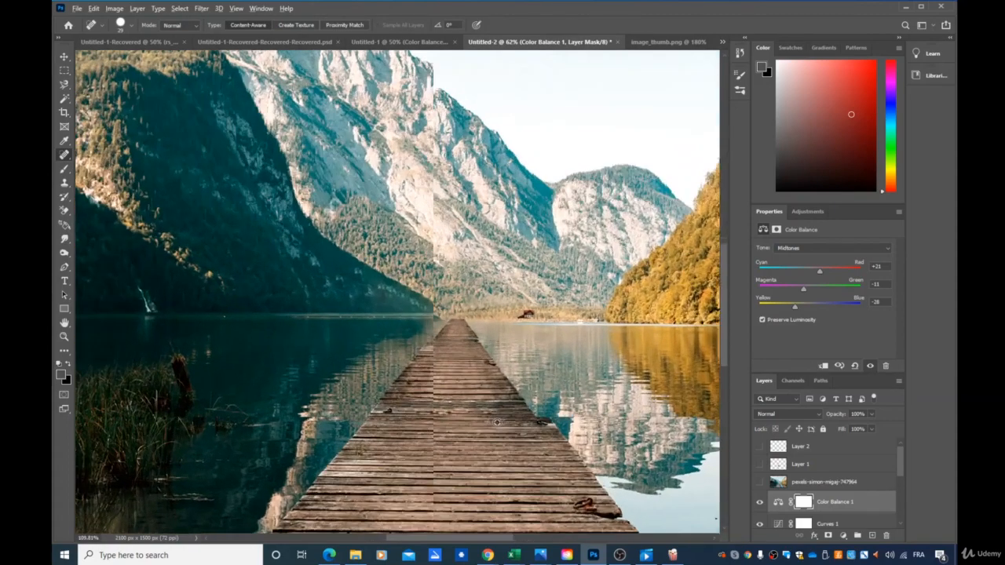
scroll(497, 422, "up", 1)
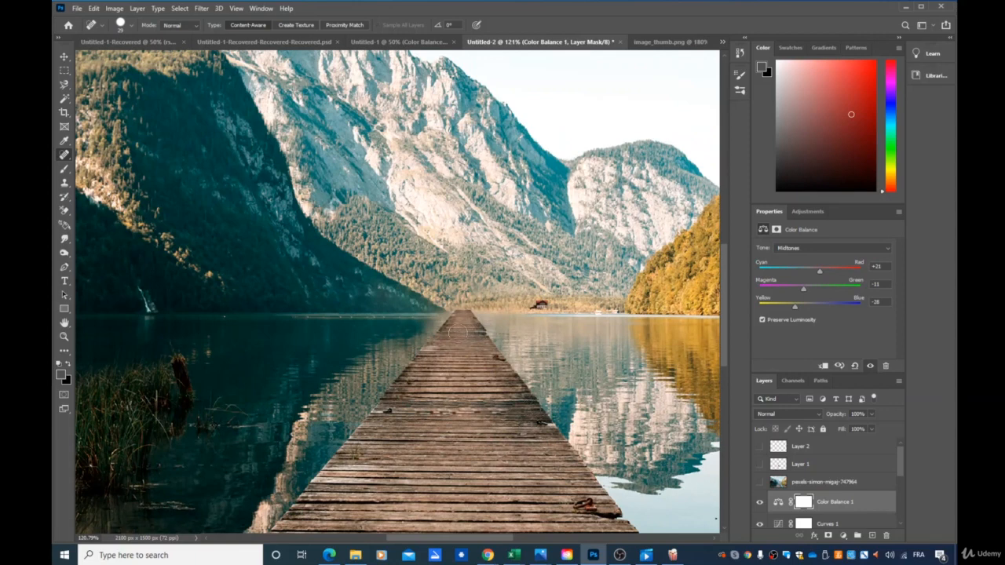
left_click(456, 348, "alt")
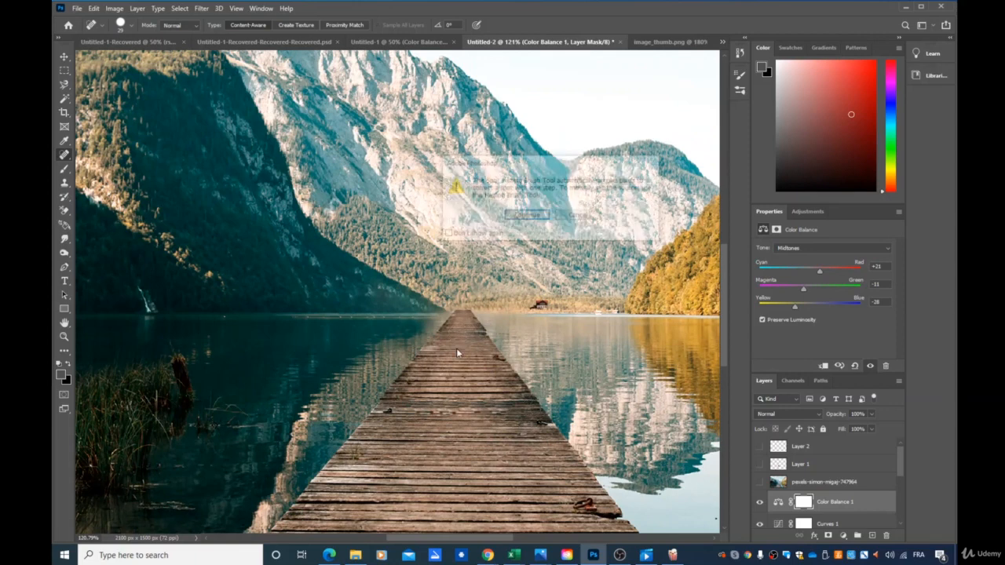
left_click(524, 217)
- Switch to the Healing Brush and set its size to 32 px
right_click(64, 156)
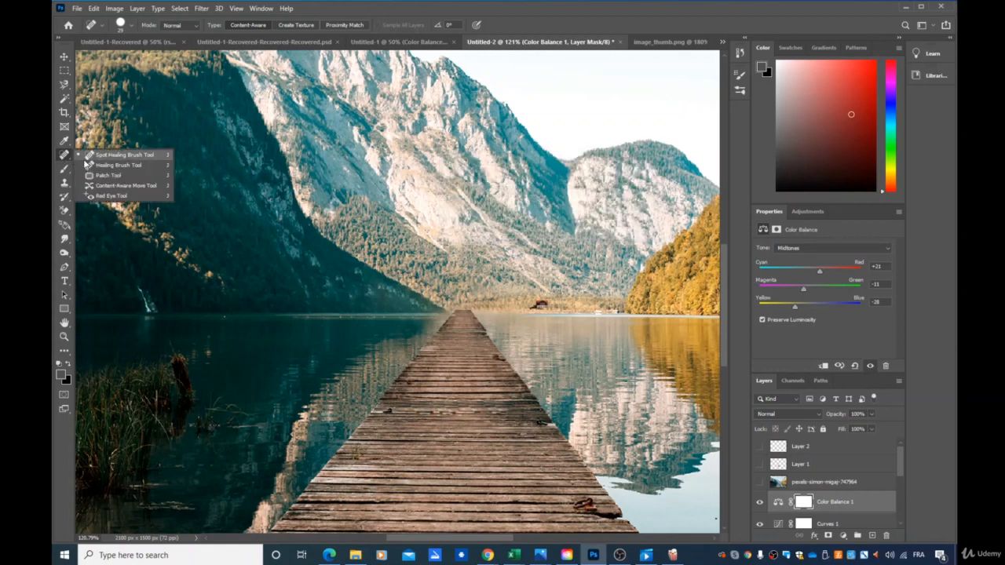
left_click(102, 163)
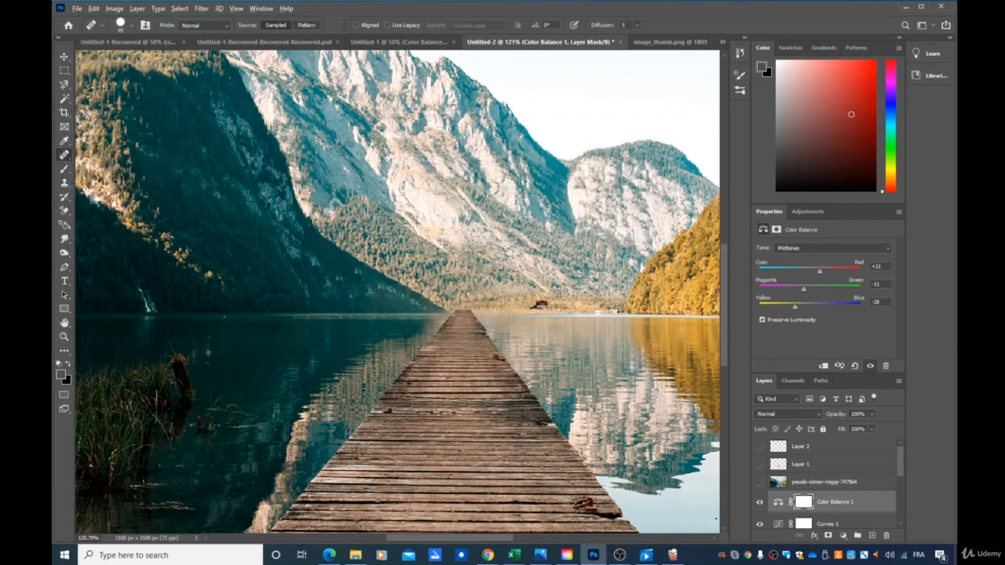
left_click(131, 29)
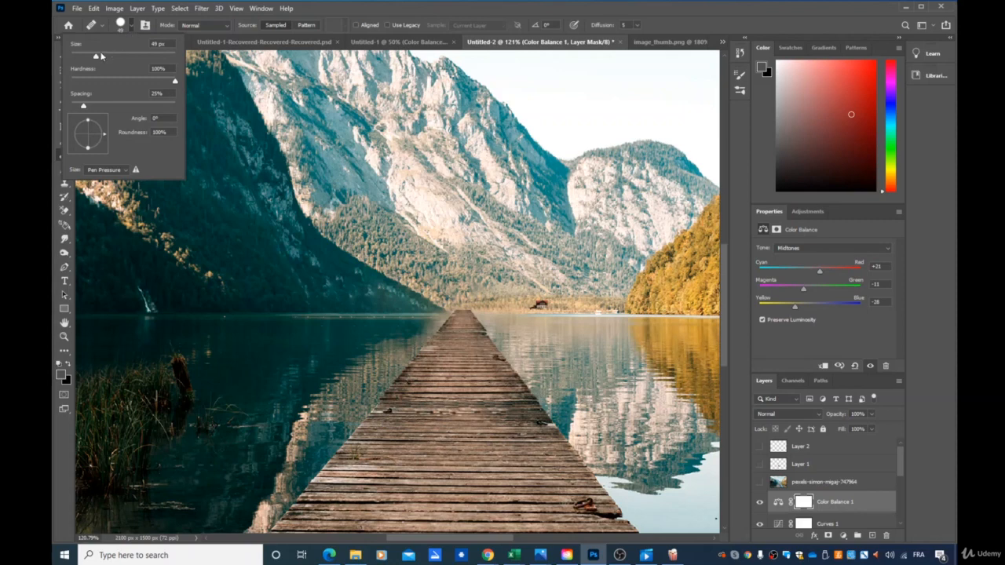
left_click_drag(87, 58, 87, 57)
key("Return")
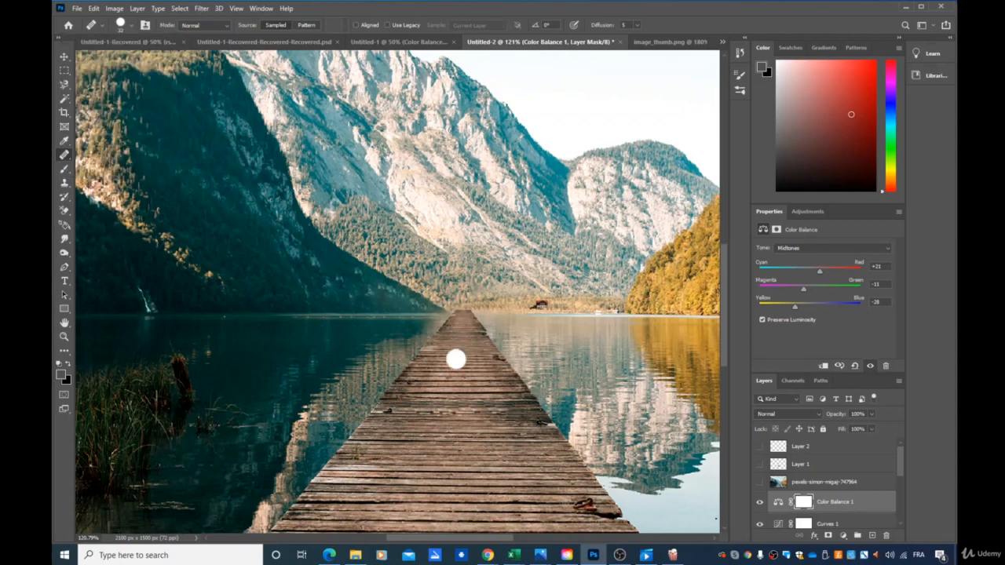
- Try to sample the pier planks as the healing source on the hidden pexels-simon-migaj-747964 layer
left_click(817, 484)
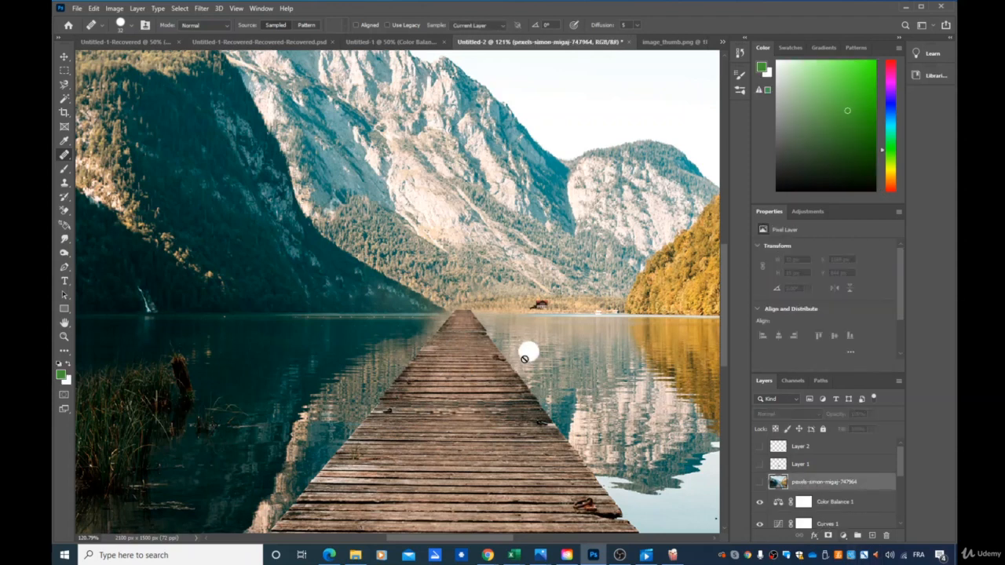
left_click(447, 358, "alt")
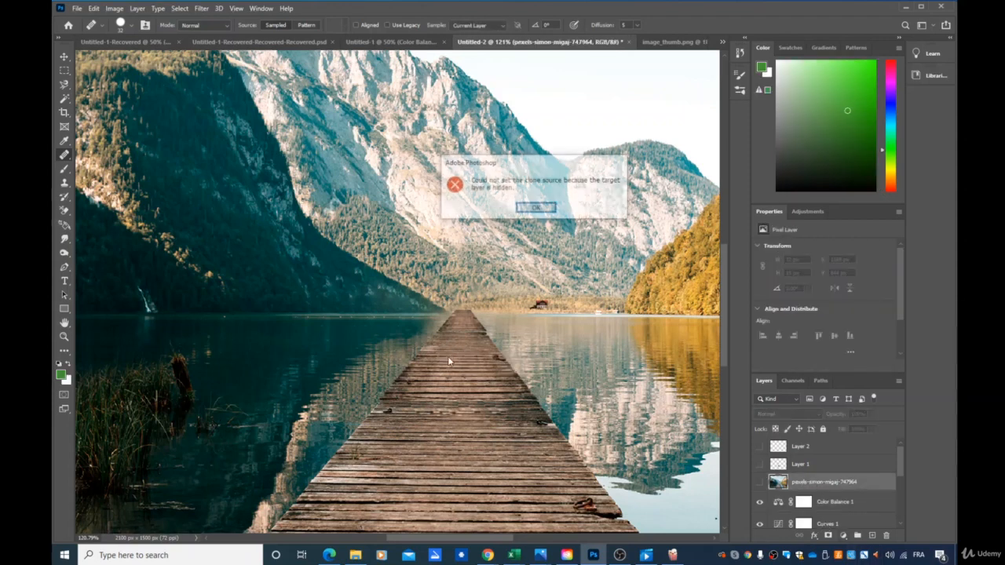
left_click(536, 208)
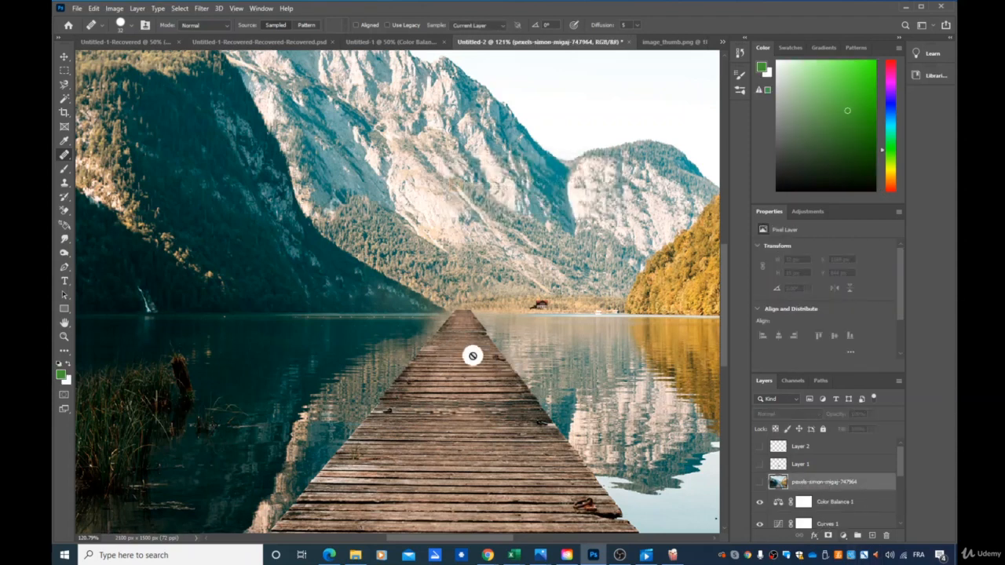
- Select the visible pexels-simon-migaj-747964 layer below Layer 3 and apply the Healing Brush near the pier's far end
scroll(805, 516, "down", 3)
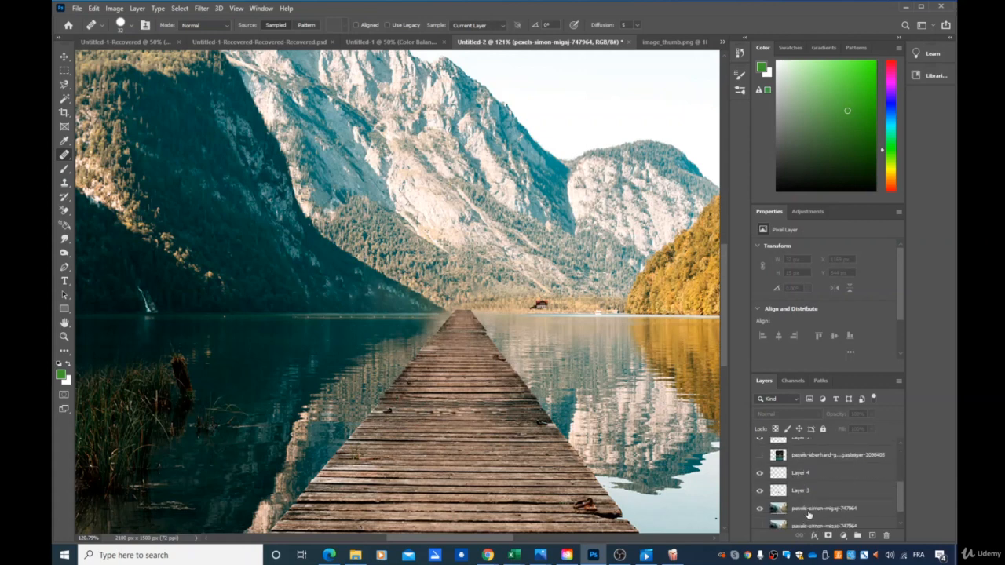
left_click(809, 510)
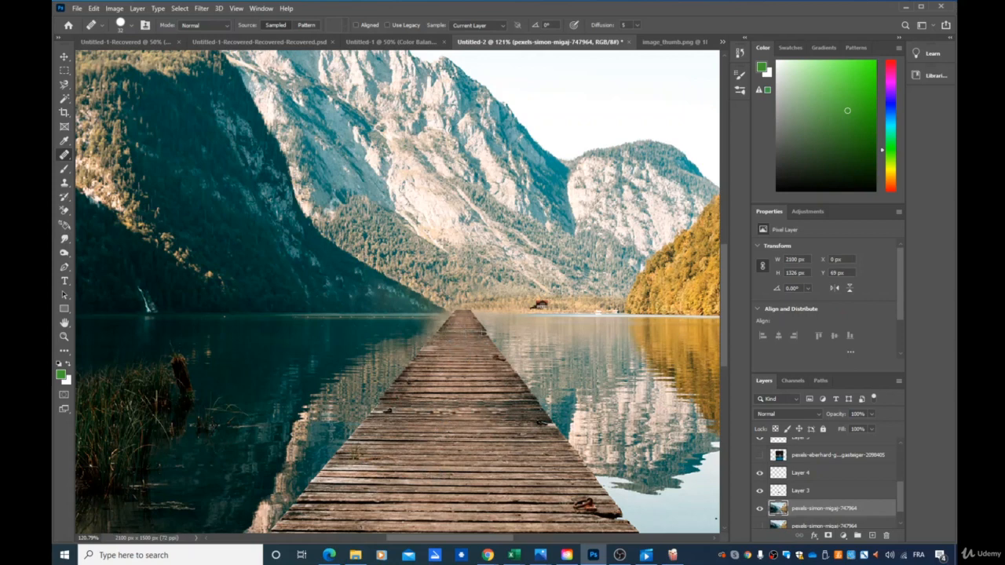
left_click(476, 333, "alt")
left_click(449, 331)
- Inspect the planks and edges at the pier's far end up close, as well as the composite as a whole
scroll(475, 346, "up", 4)
scroll(509, 331, "up", 5)
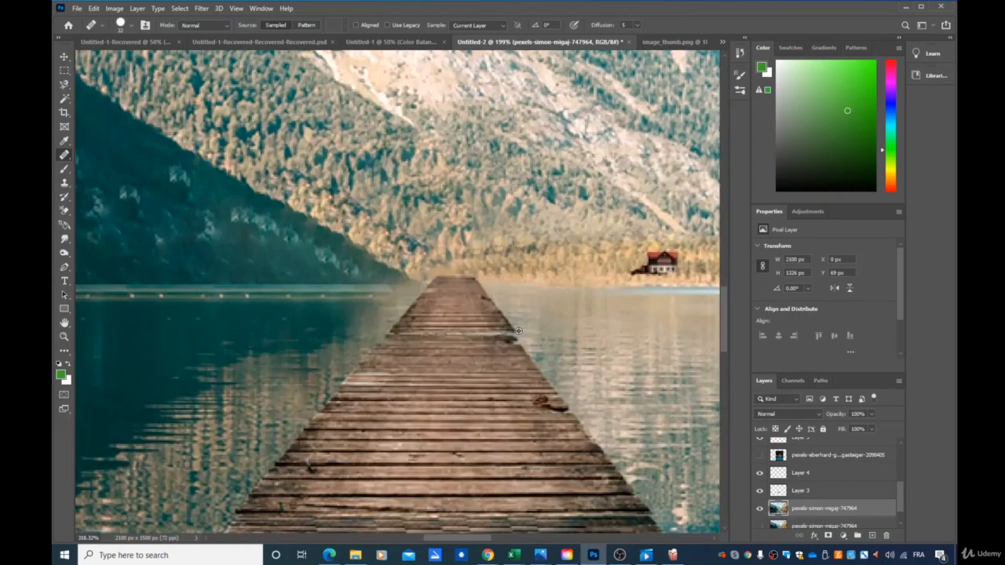
scroll(510, 348, "up", 3)
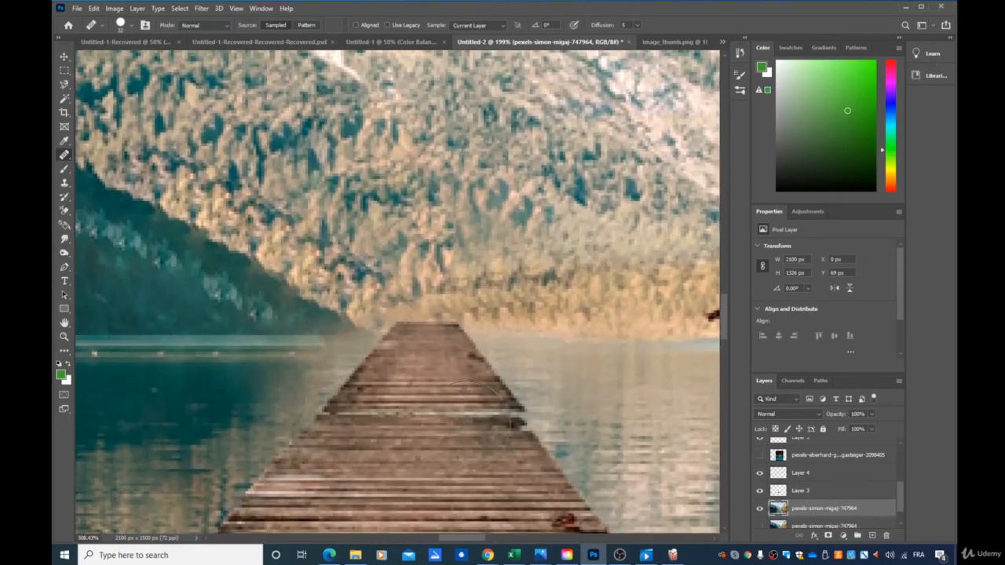
scroll(452, 446, "down", 1)
scroll(452, 428, "down", 1)
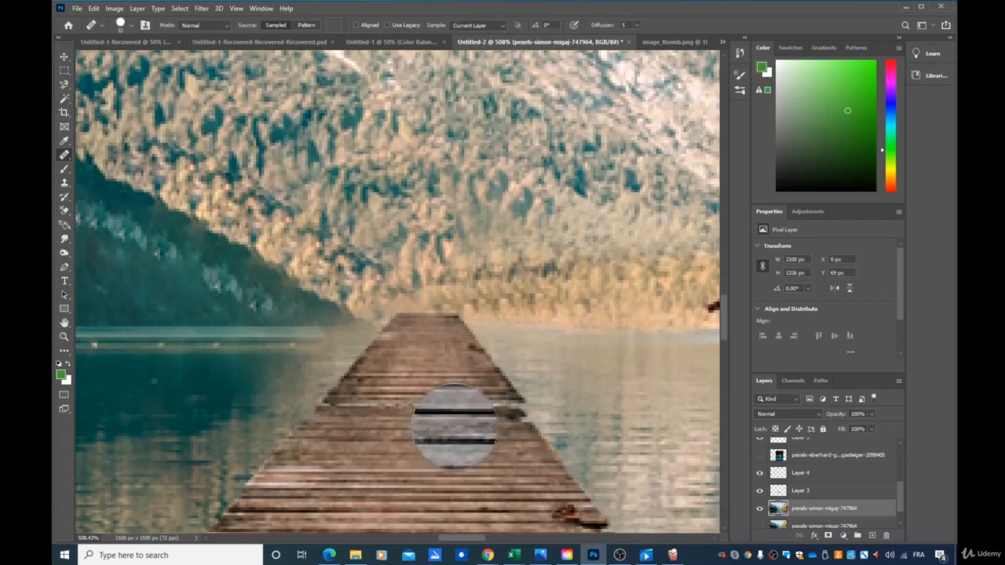
scroll(475, 436, "down", 5)
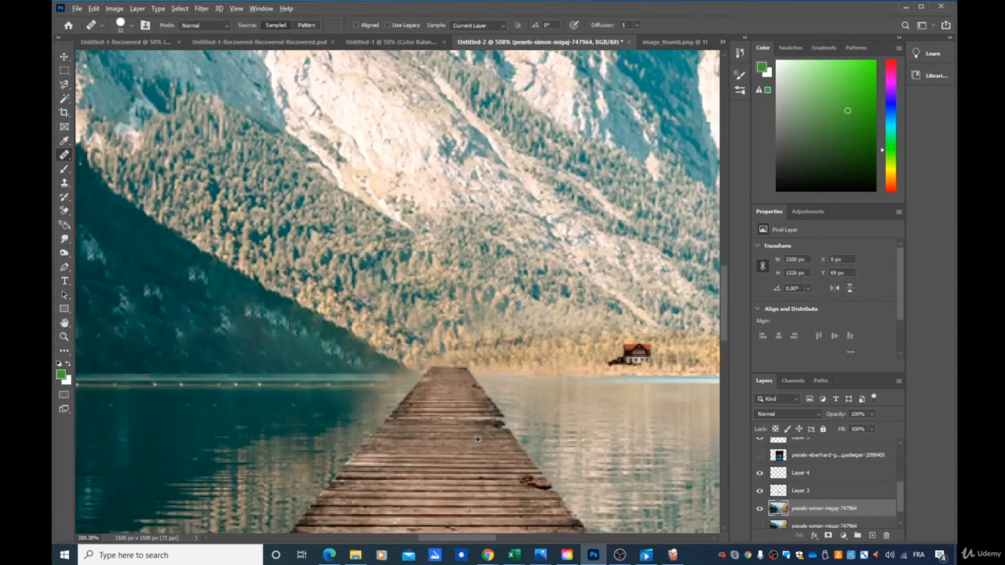
scroll(477, 438, "down", 4)
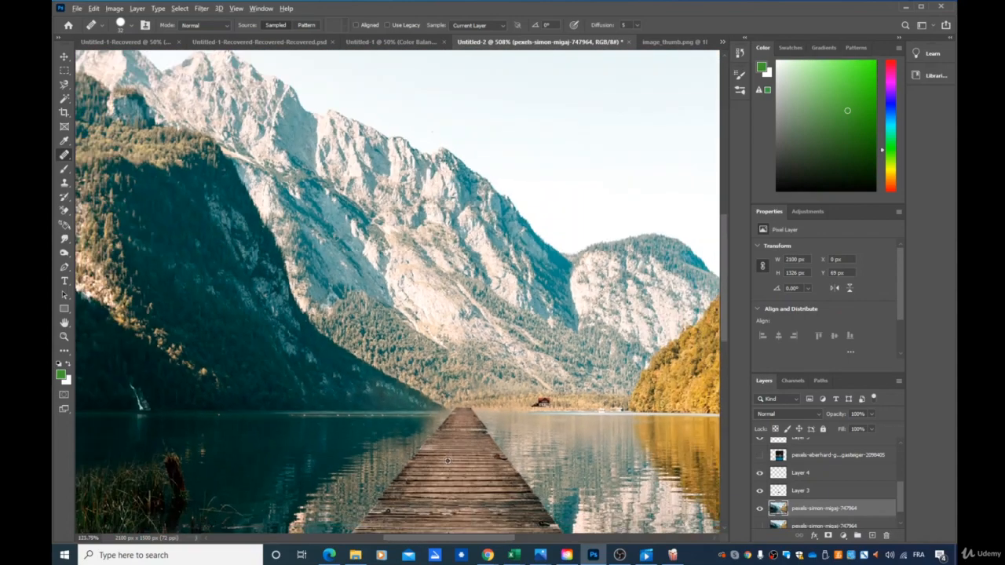
scroll(448, 460, "down", 6)
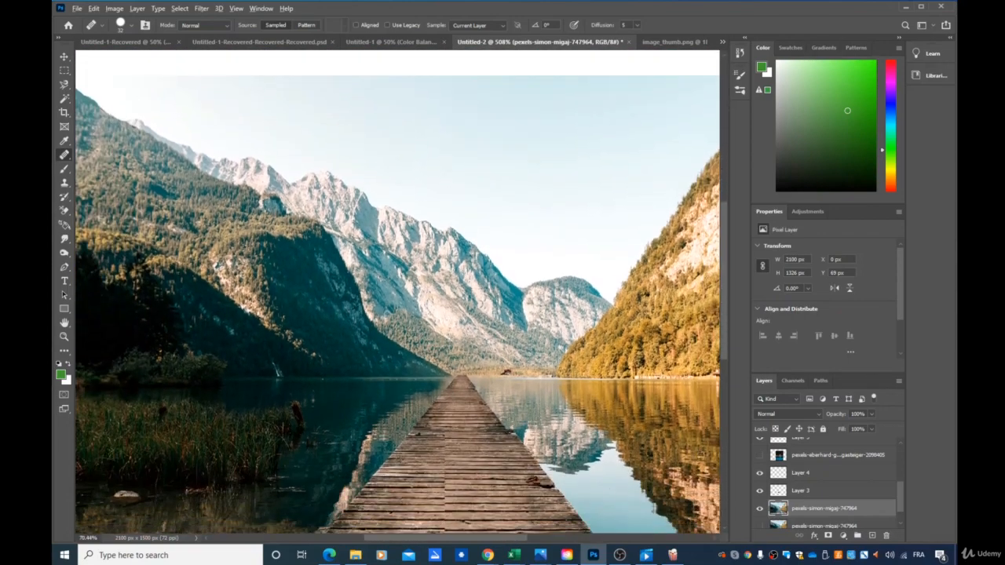
scroll(689, 454, "down", 3)
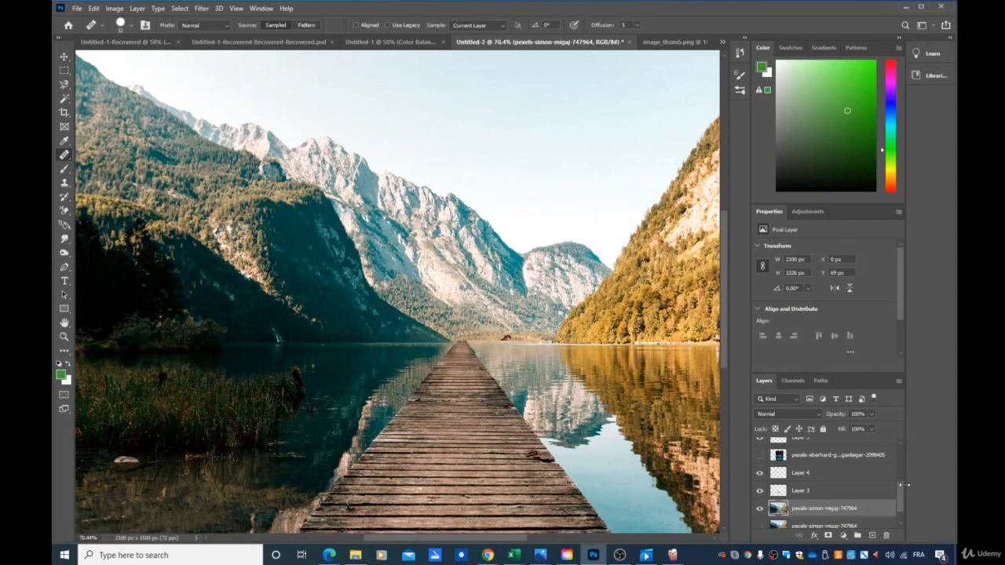
- Hide Color Balance 1, Curves 1, both pier extension layers (Layer 4 and Layer 3) and the house on Layer 5 to compare with the original
scroll(852, 487, "up", 5)
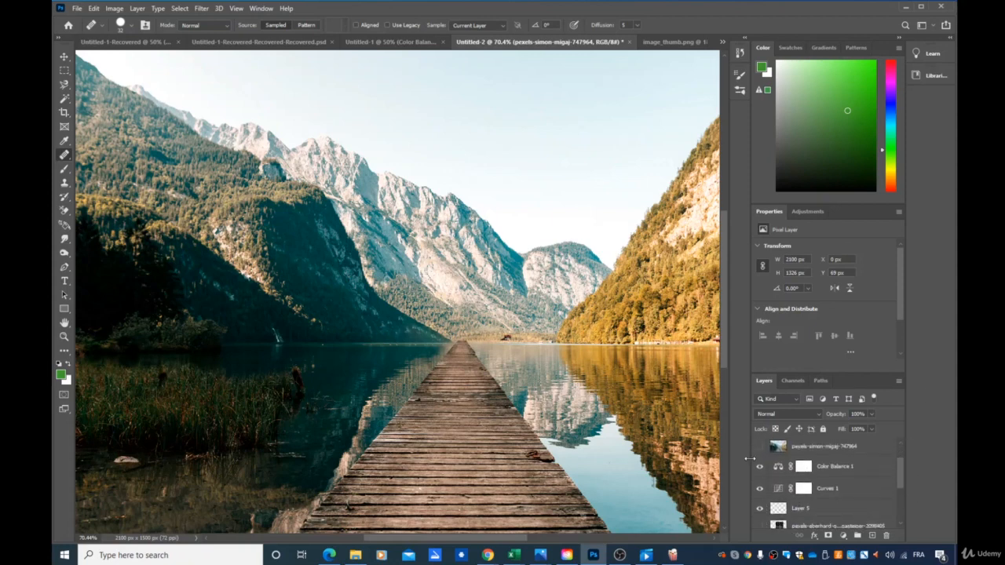
left_click(760, 468)
left_click(759, 488)
scroll(759, 487, "down", 2)
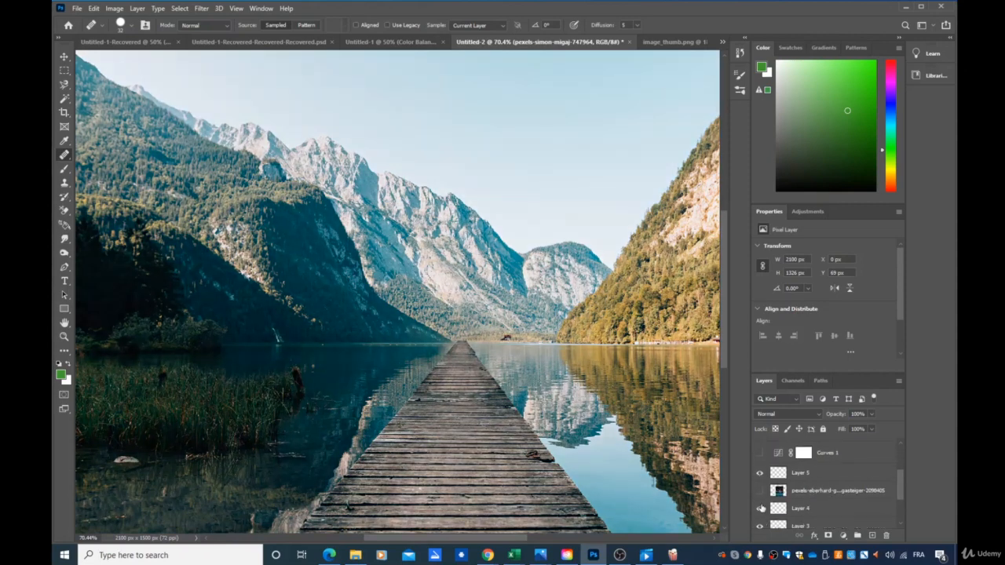
left_click(759, 514)
left_click(760, 526)
scroll(766, 510, "down", 2)
scroll(759, 500, "up", 2)
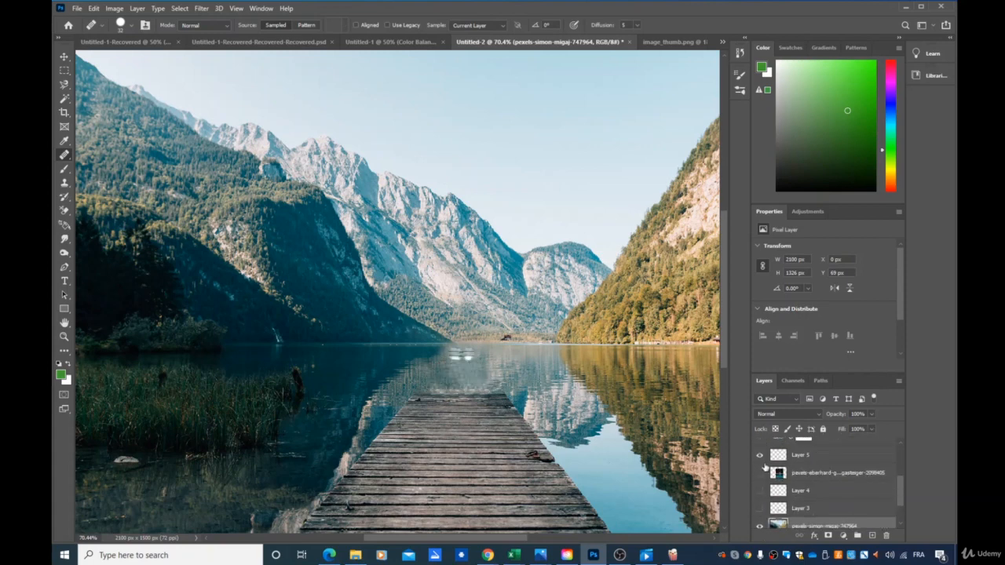
left_click(760, 455)
- Show Color Balance 1, Curves 1, the house layer and both pier extension layers again
scroll(762, 464, "up", 3)
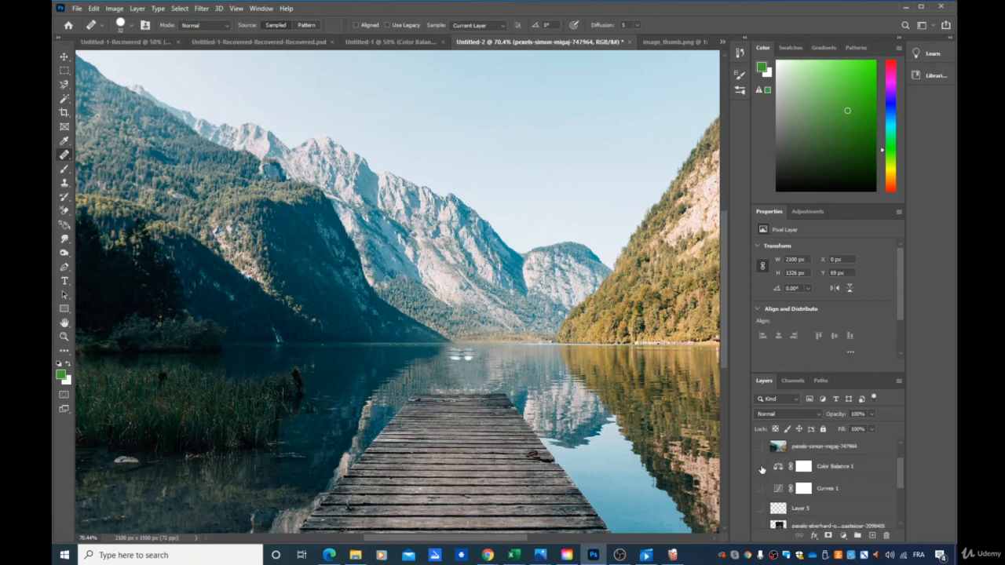
left_click(759, 490)
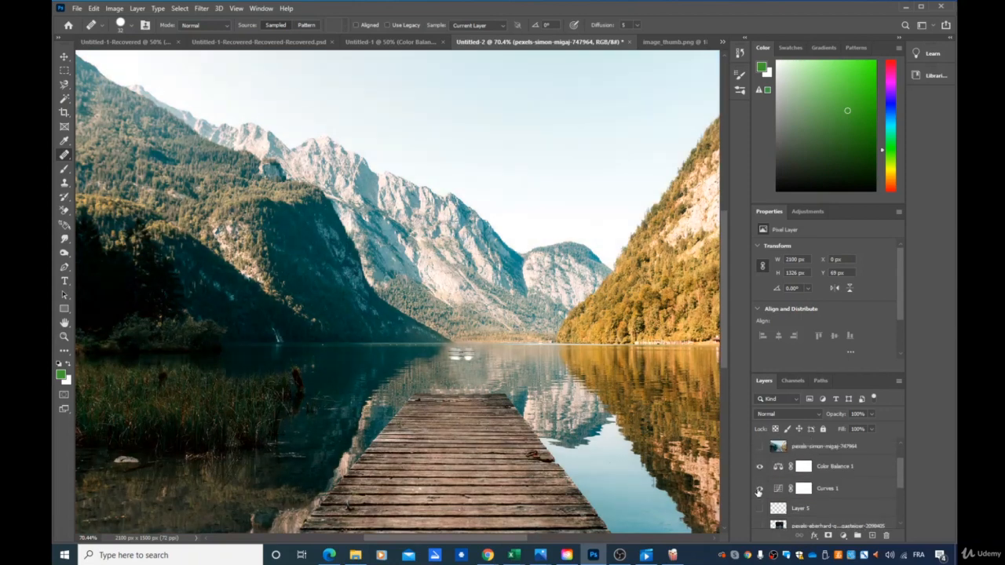
scroll(763, 479, "down", 2)
left_click(760, 473)
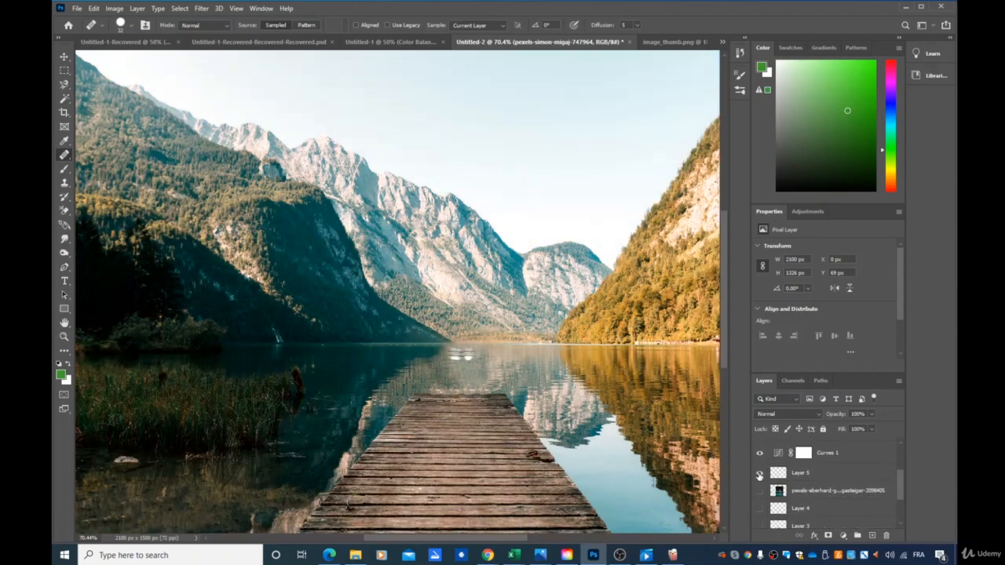
left_click(760, 509)
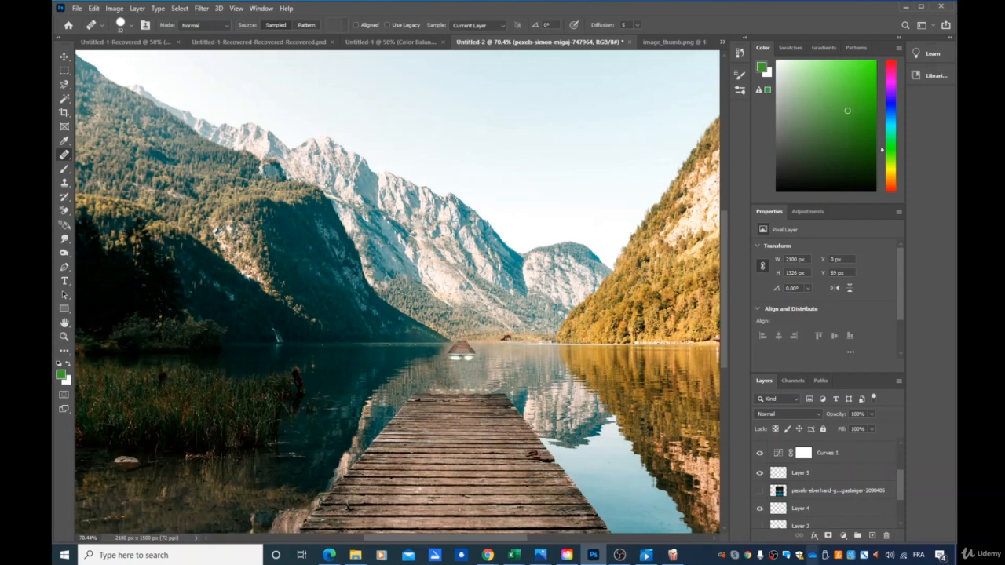
left_click(759, 526)
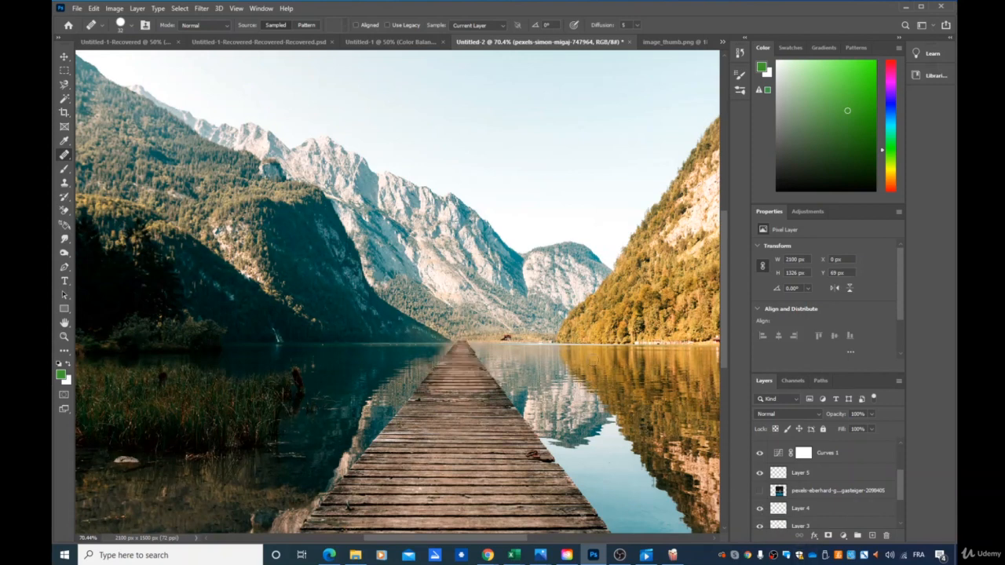